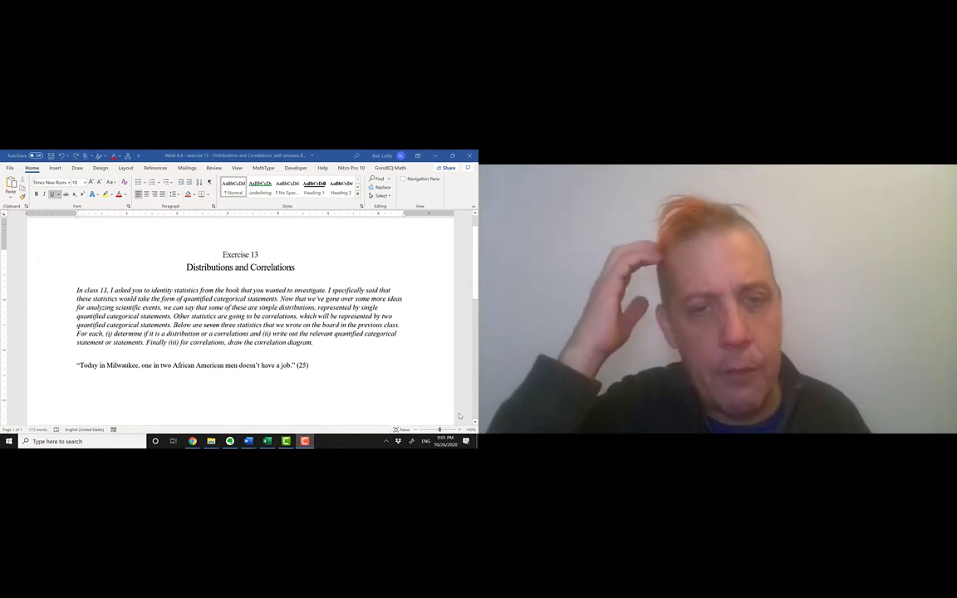
Step: Below the Milwaukee unemployment statistic, add the answer line "(i) Distribution."
click(309, 365)
key(Return)
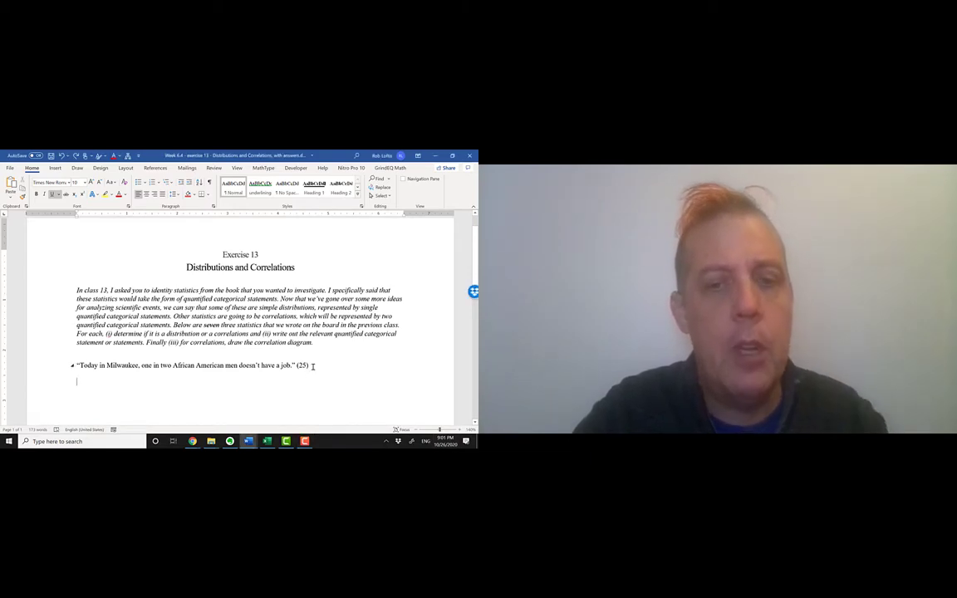
text((i)
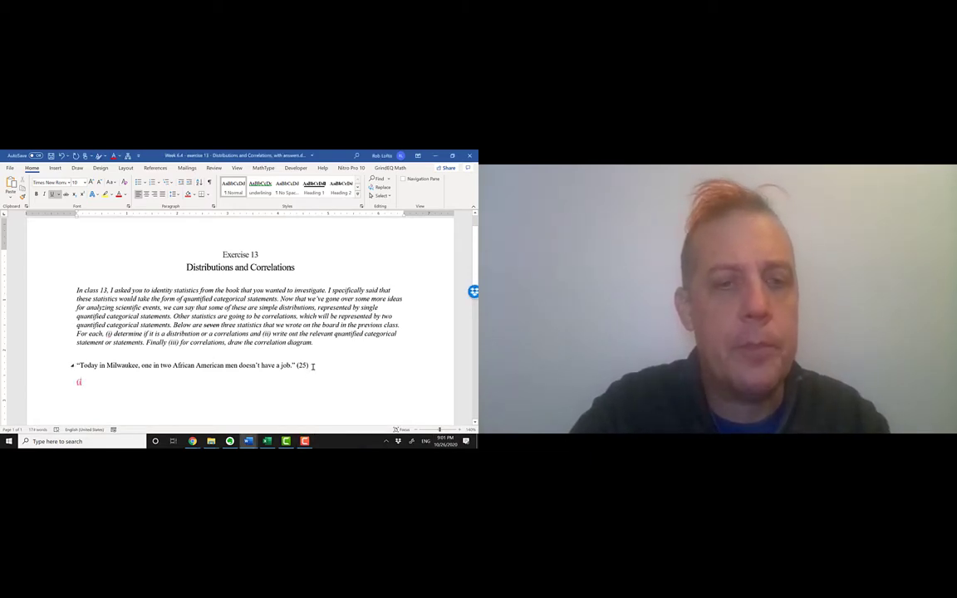
text())
key(shift+Home)
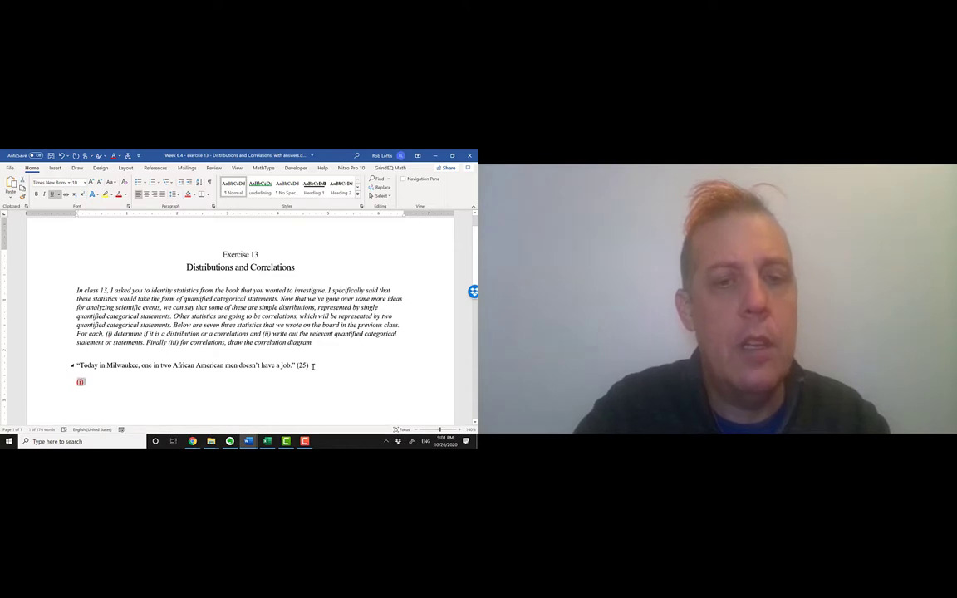
key(Tab)
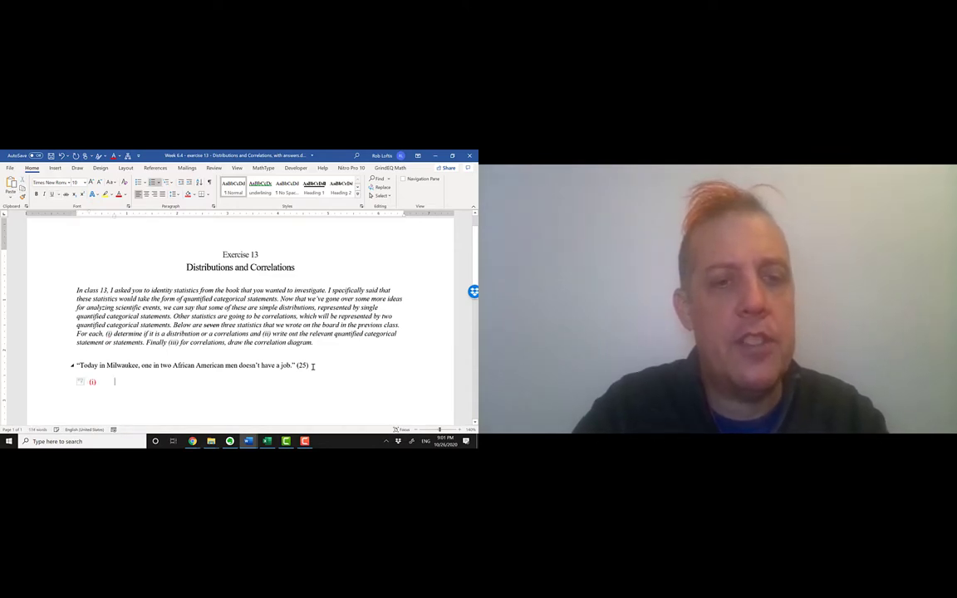
key(ctrl+z)
text(Distribution.)
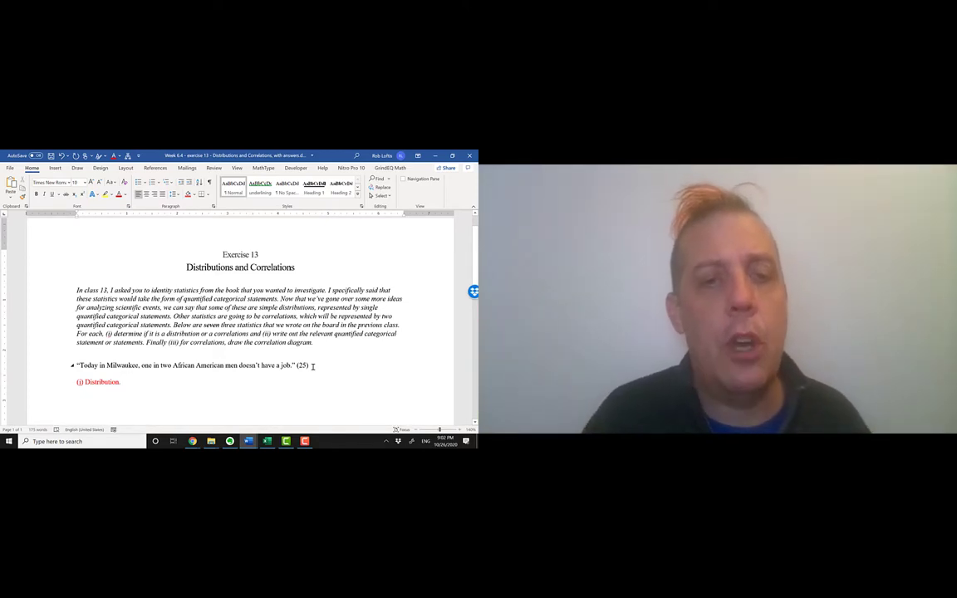
Step: On a new line below the first answer, add "(ii) Quantifier: One in two"
key(Return)
key(ctrl+z)
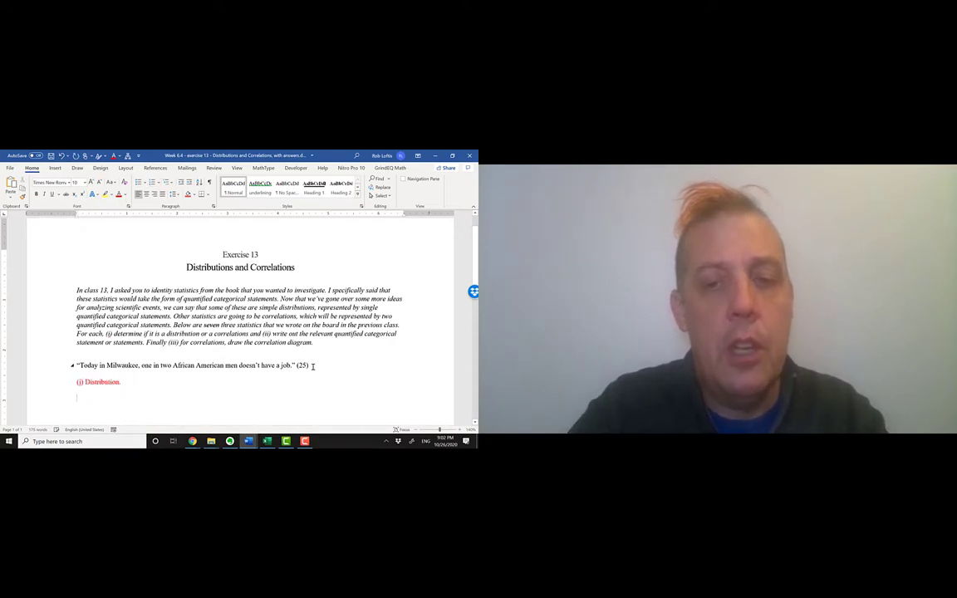
text((ii)
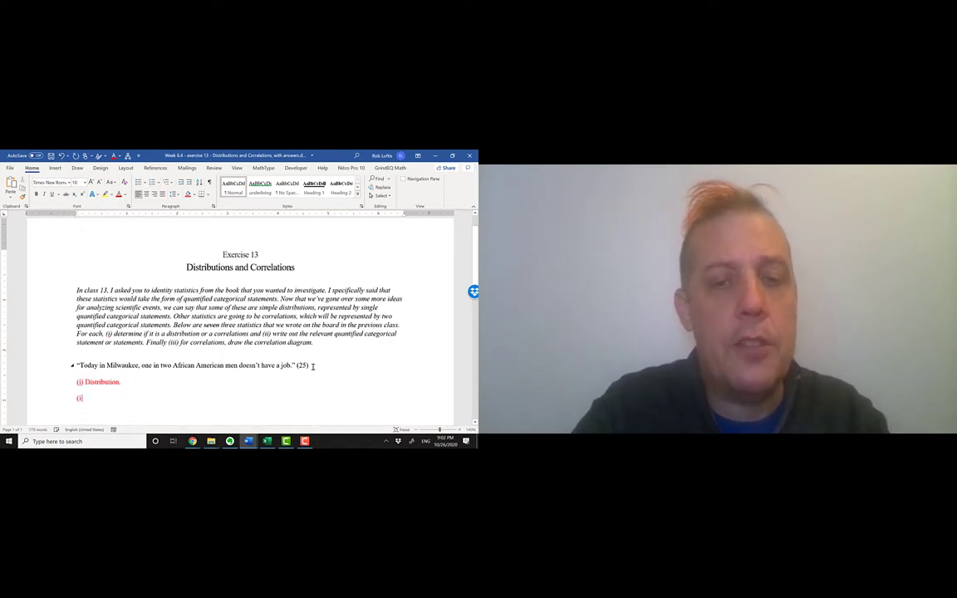
text(i)
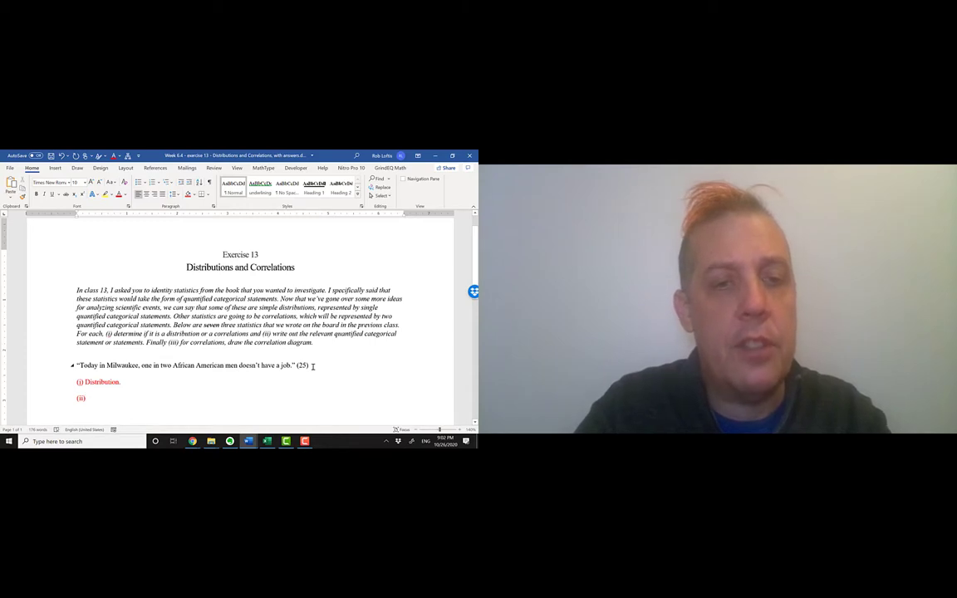
text() Quantifier)
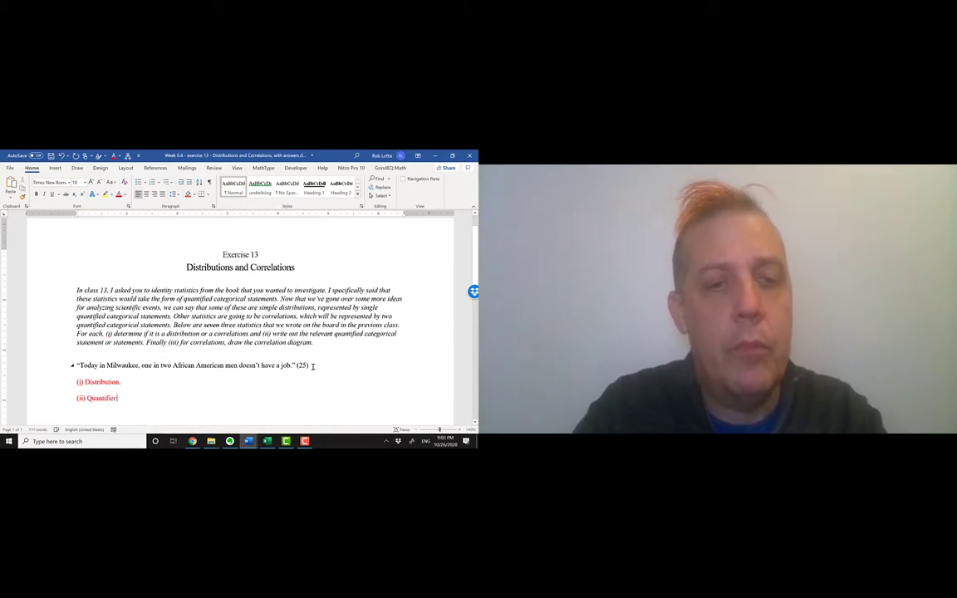
text(: One in two)
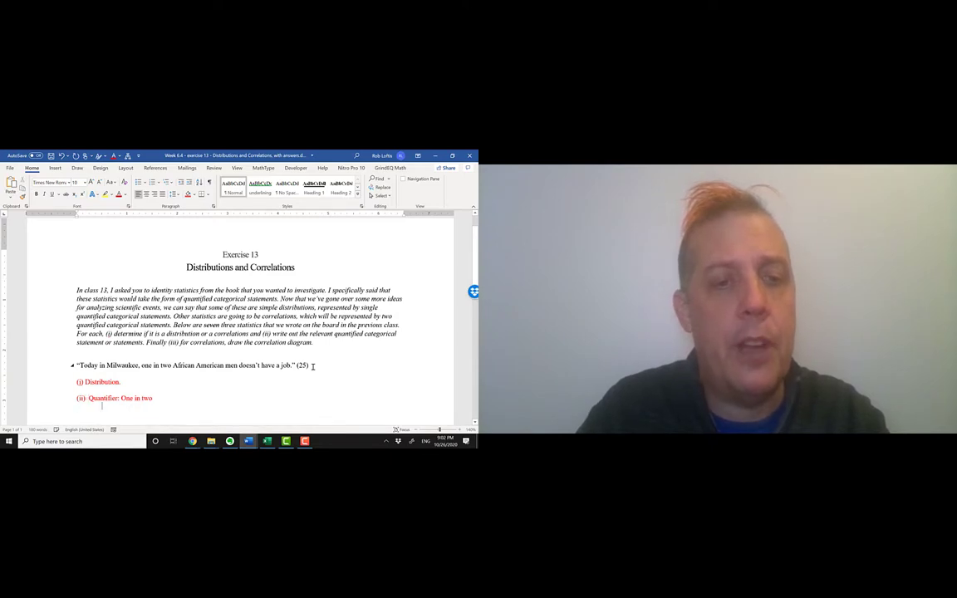
Step: Beneath the quantifier, add the line "F: Being an African American male", aligned with the quantifier text
key(Up)
key(BackSpace)
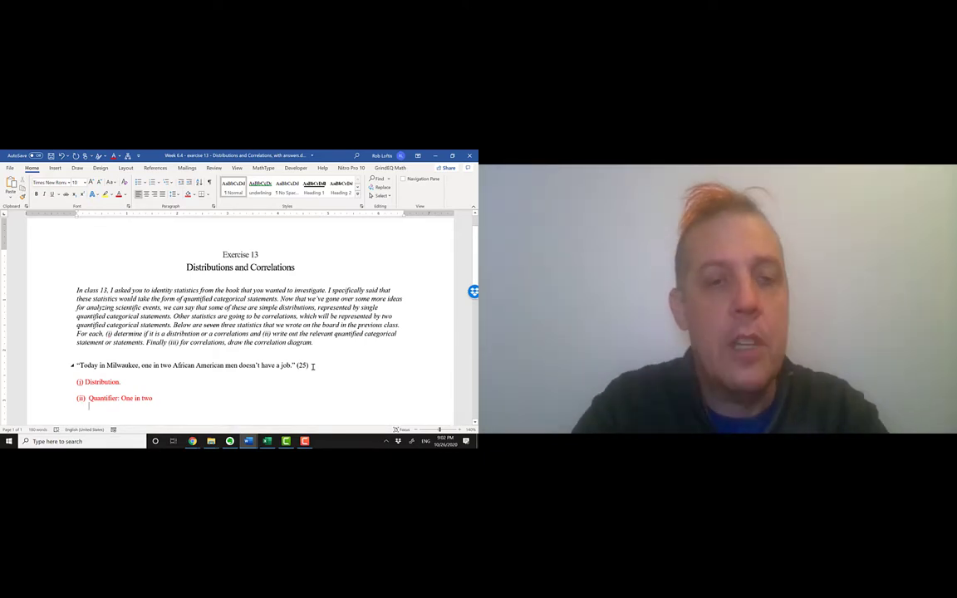
text(F:)
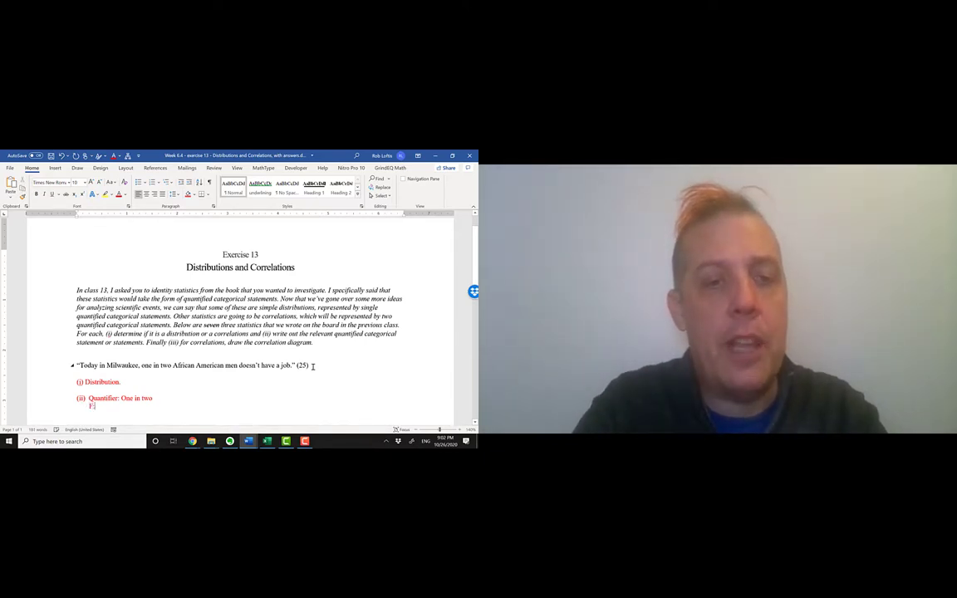
text( Being in african American Male)
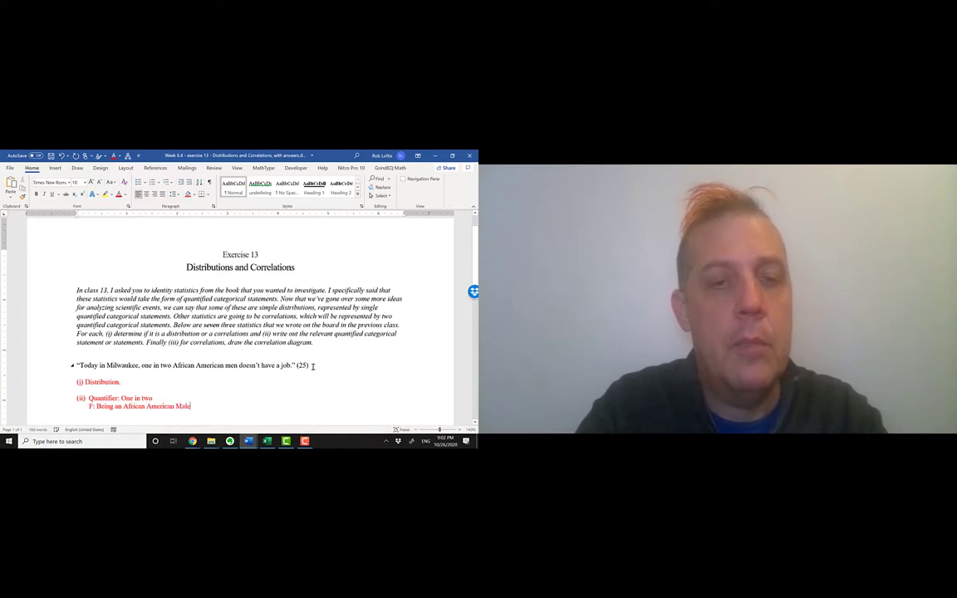
key(Return)
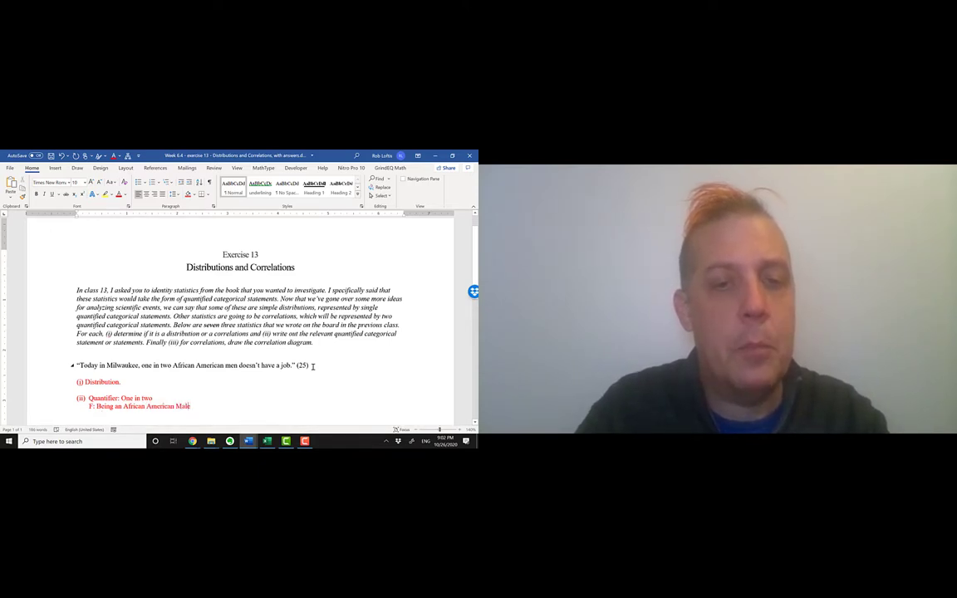
key(ctrl+z)
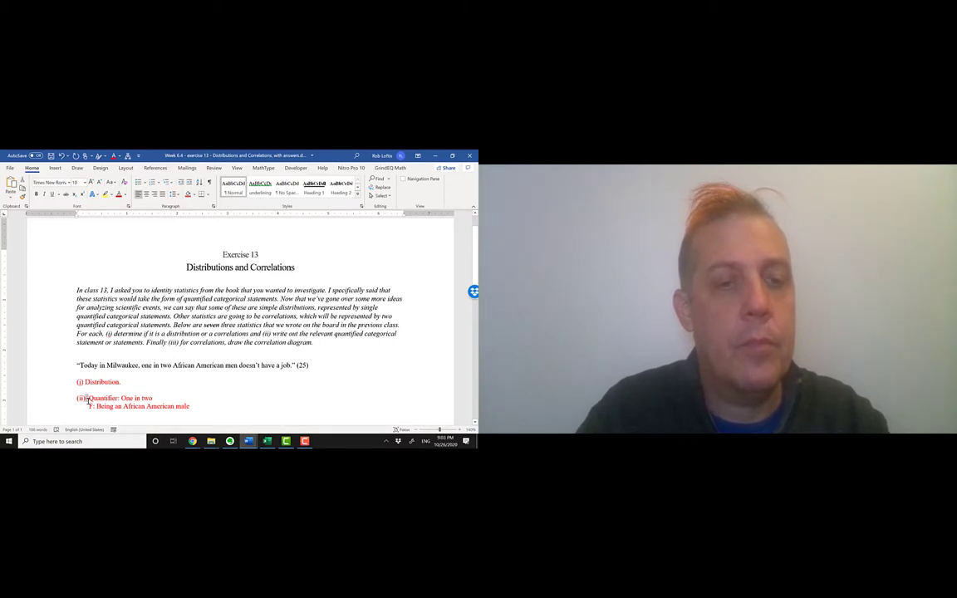
Step: Indent the Quantifier text and the F line to the next tab stop so they align
click(87, 399)
key(Tab)
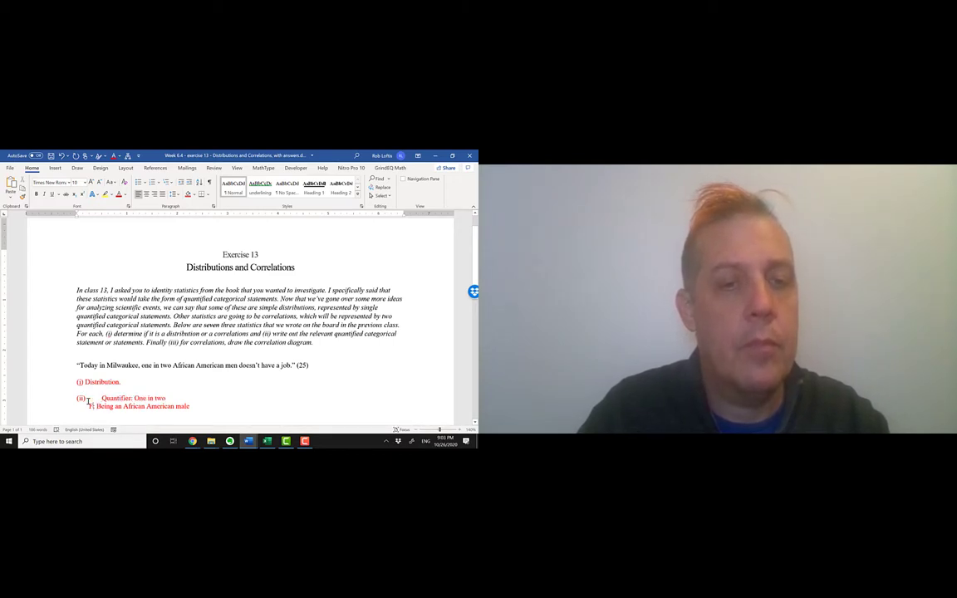
click(88, 405)
key(Tab)
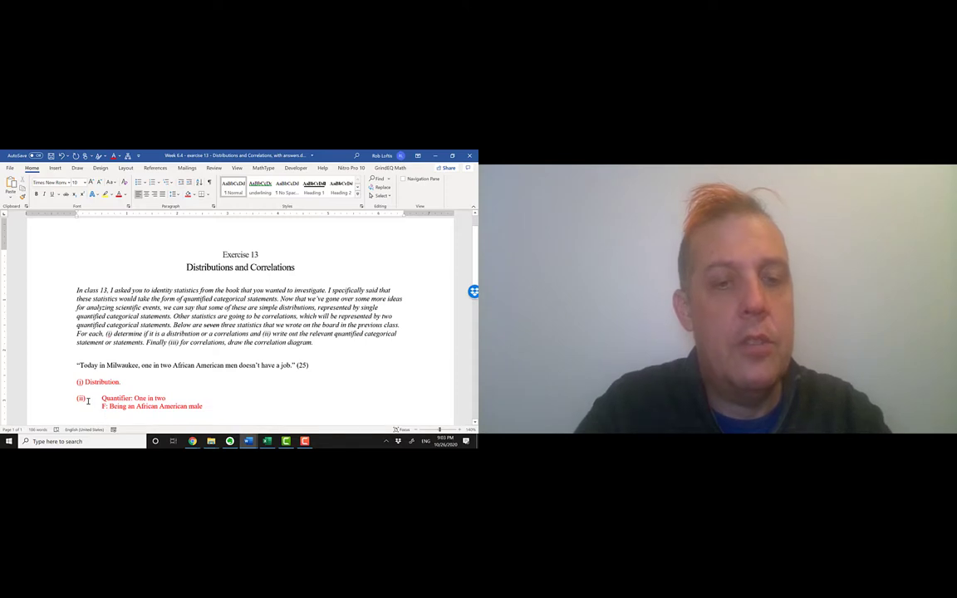
Step: Add the line "G: Being unemployed" beneath the F line
text(Bein)
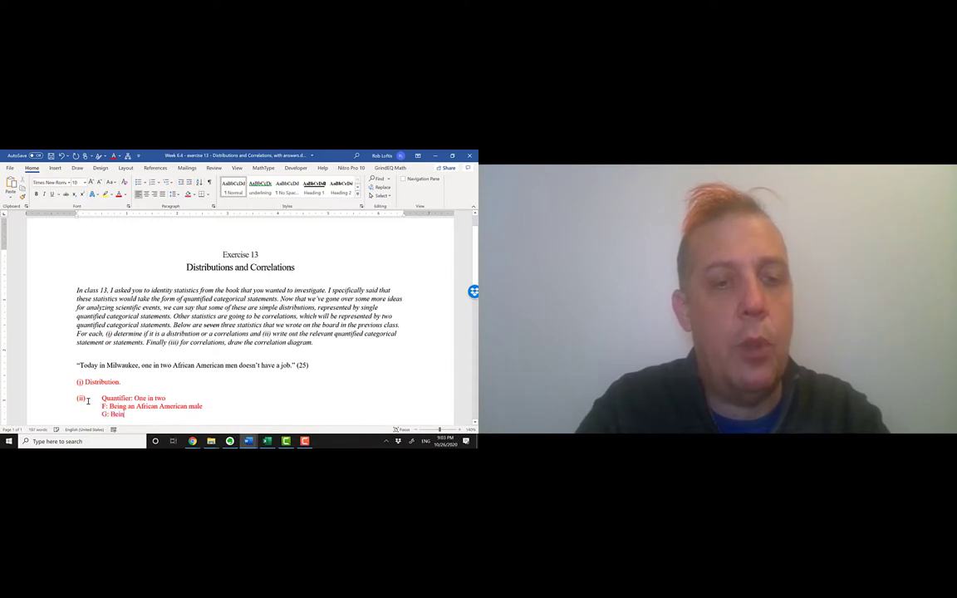
text(g unempl)
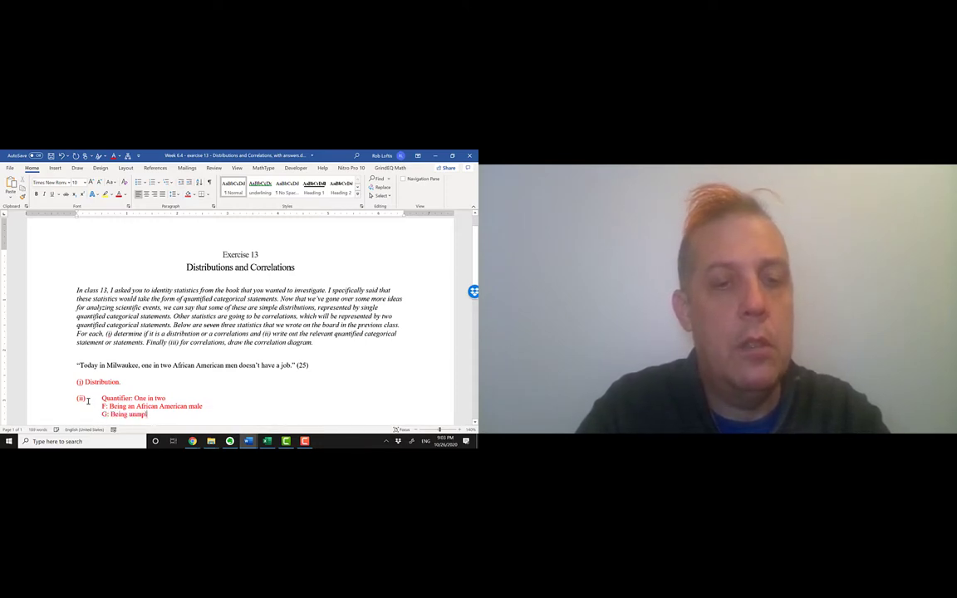
key(BackSpace)
key(BackSpace)
key(BackSpace)
key(BackSpace)
key(BackSpace)
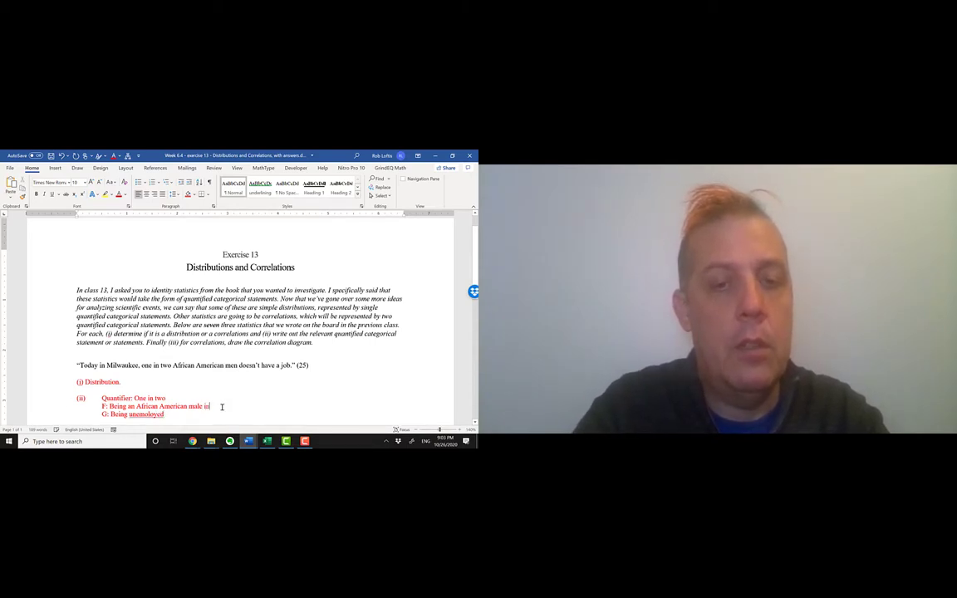
Step: Extend the F line with "in Milwaukee" and correct the spelling of "unemployed" in the G line
text(waukee)
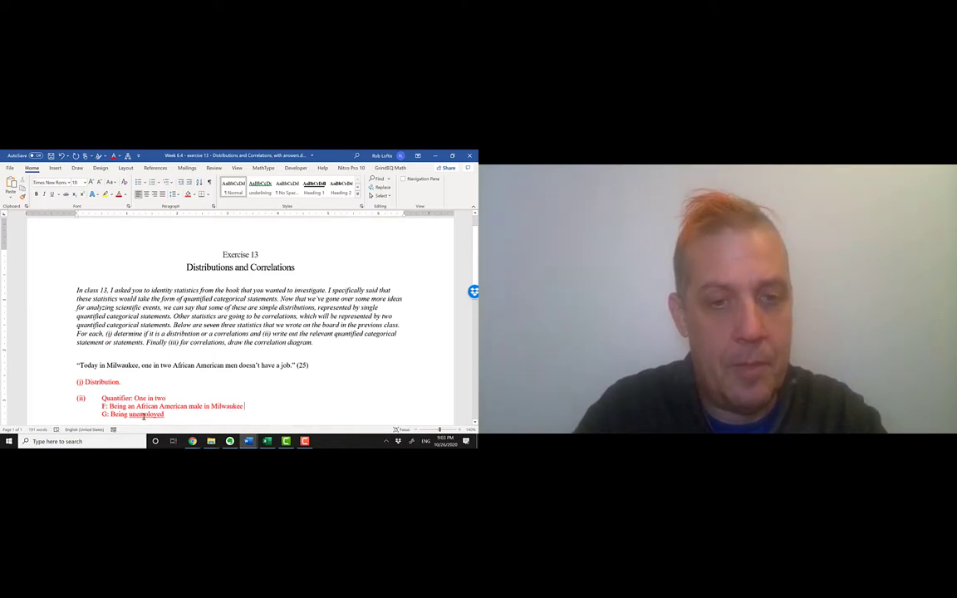
click(145, 414)
key(BackSpace)
text(p)
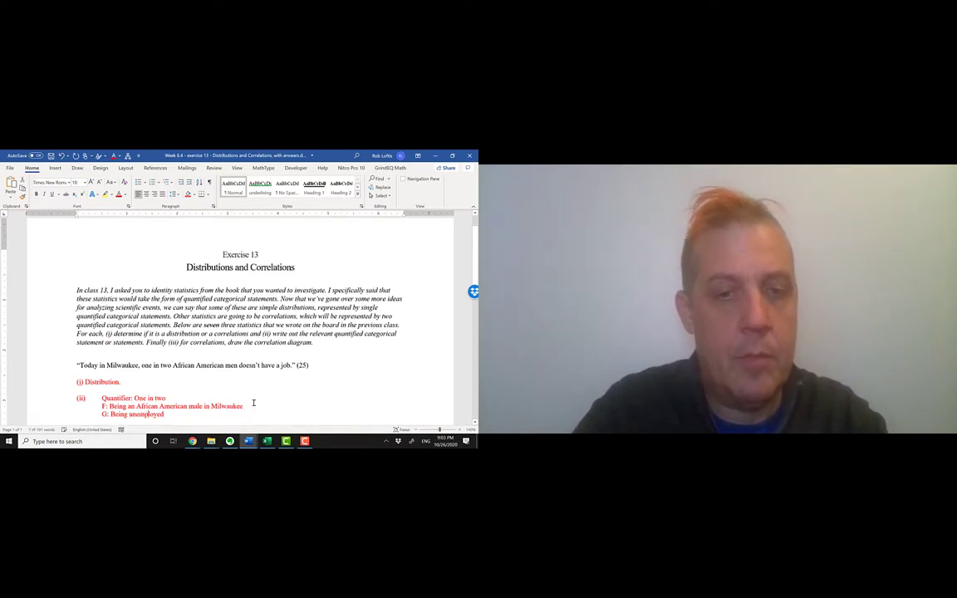
Step: Start a blank line below the G line, then copy the lower two-column table with red shading from Document7
key(End)
key(Return)
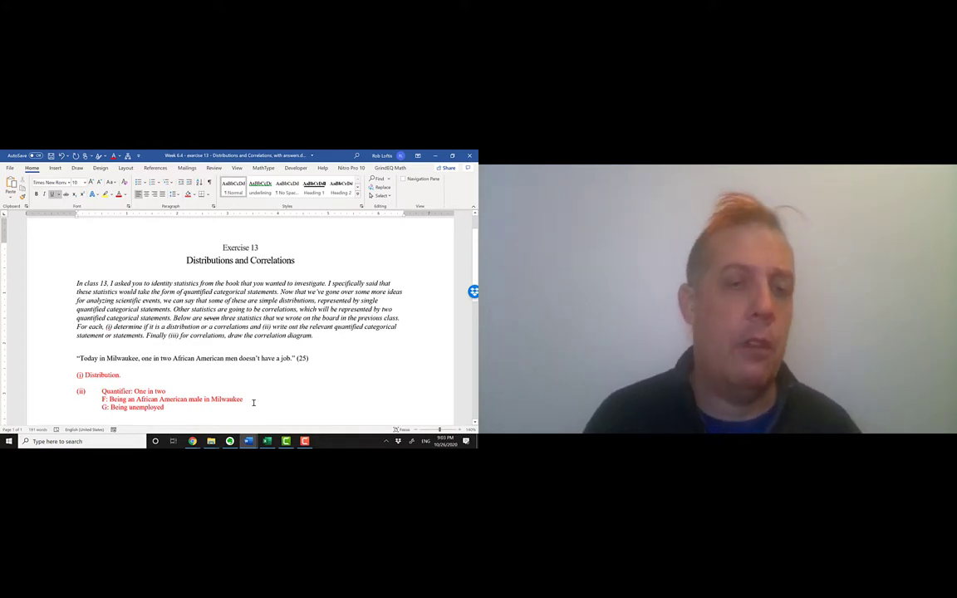
key(Return)
key(Return)
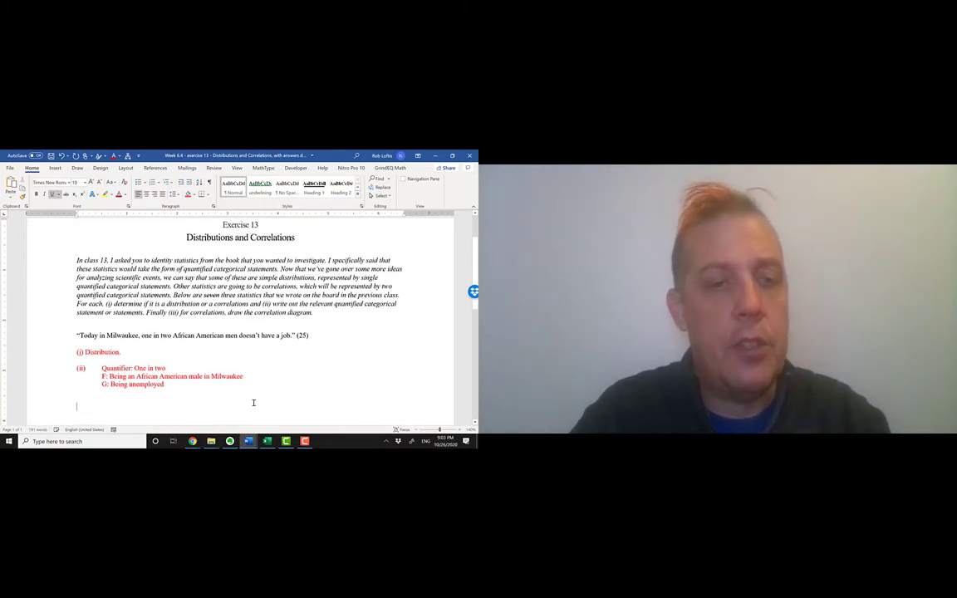
key(alt+Tab)
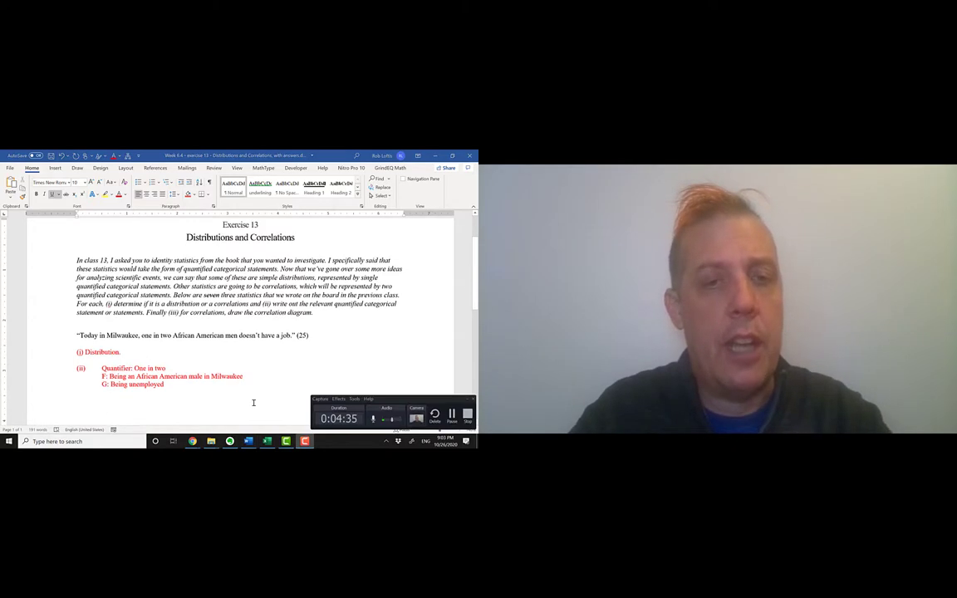
key(alt+Tab)
key(alt+Tab)
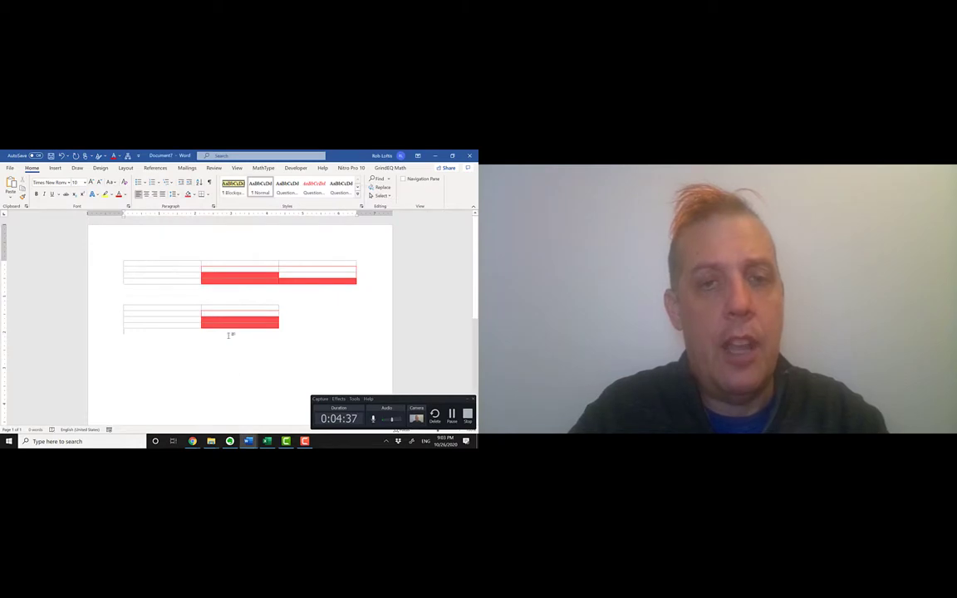
drag(222, 324, 176, 306)
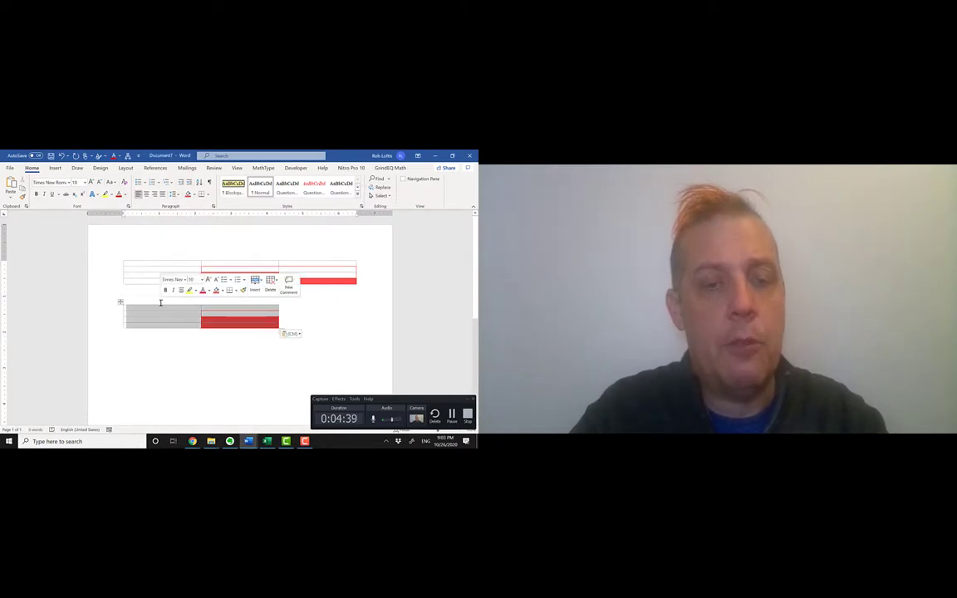
Step: Return to the Exercise 13 document and paste the copied table below the answers
key(alt+Tab)
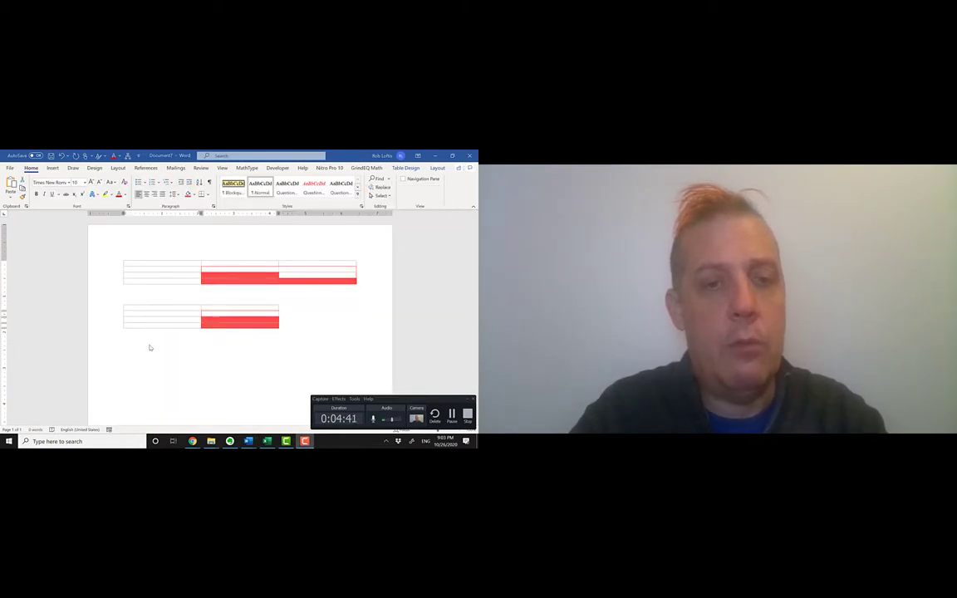
key(alt+Tab)
key(alt+Tab)
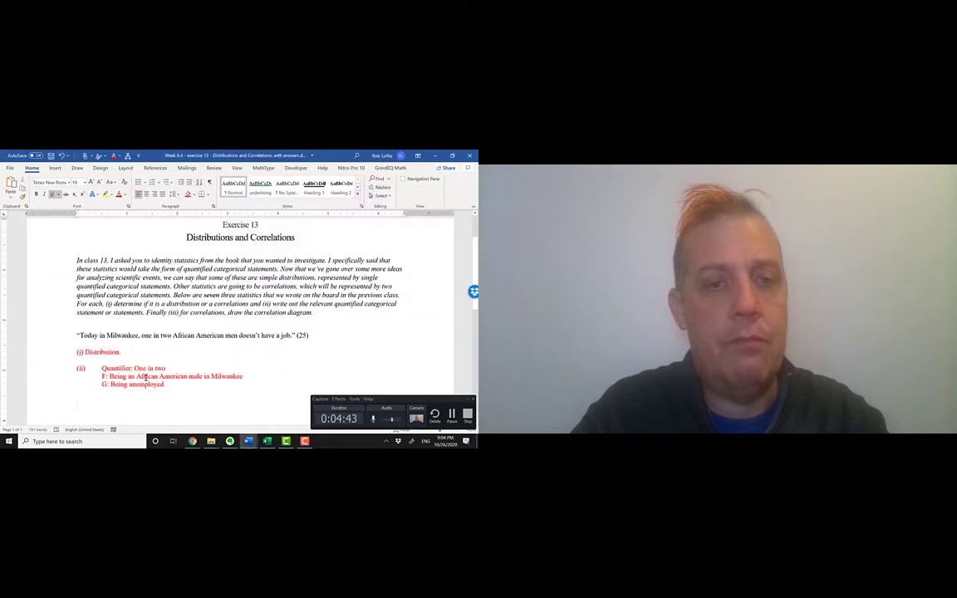
key(ctrl+v)
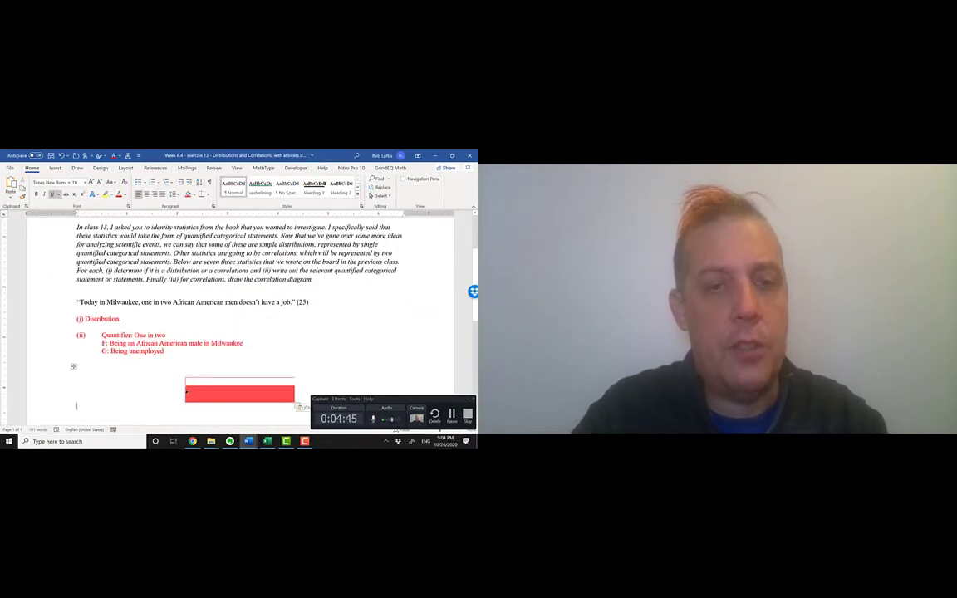
Step: Enter "African American Men in Milwaukee" as the heading above the shaded column of the pasted table and color it red
click(197, 397)
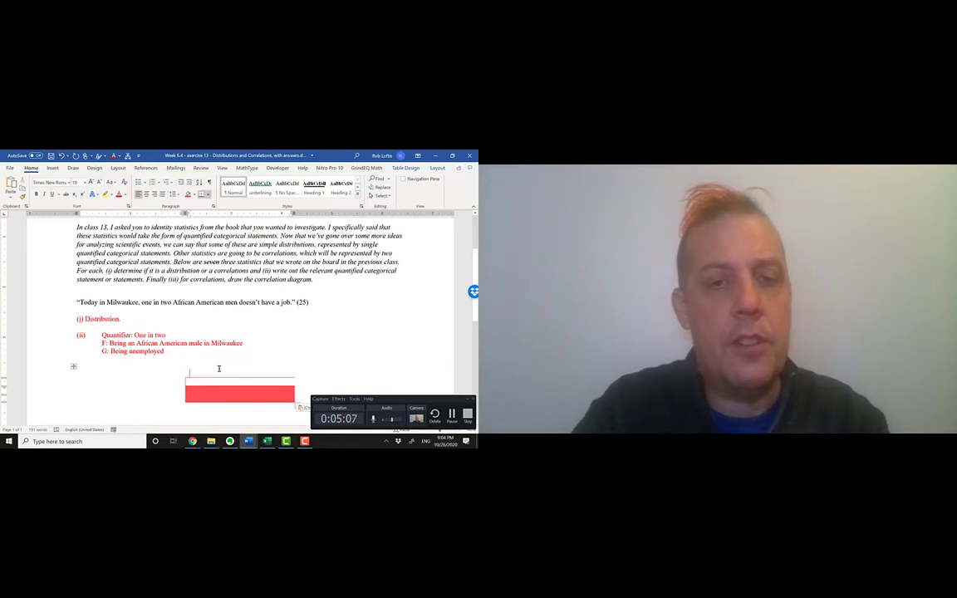
text(African)
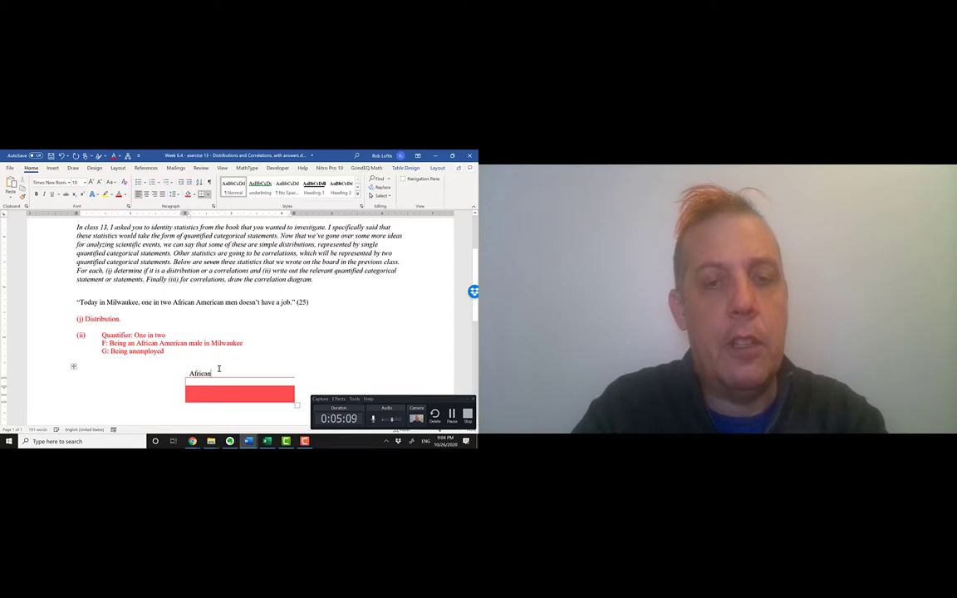
text( American Men in Mi)
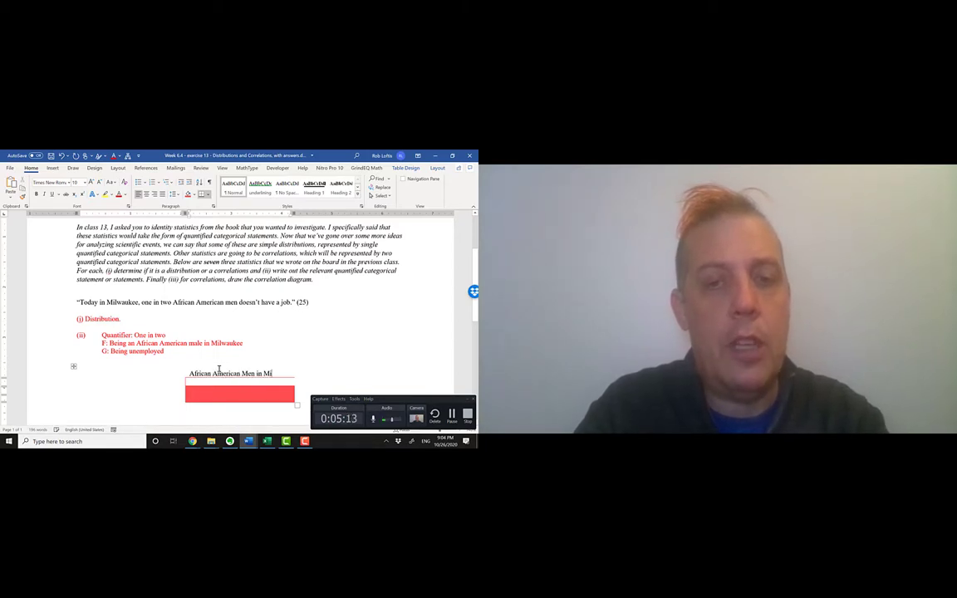
text(lwaukee)
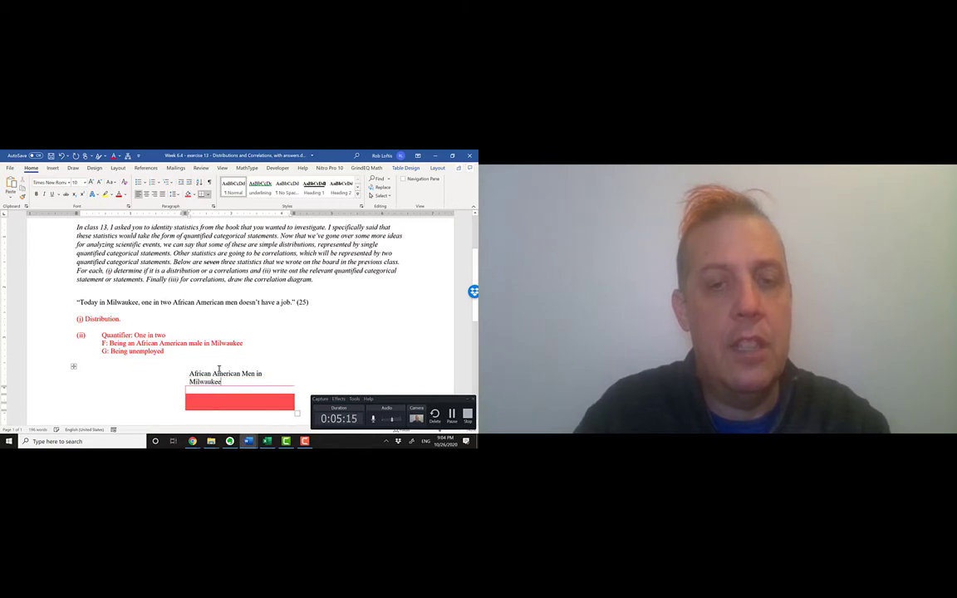
key(ctrl+a)
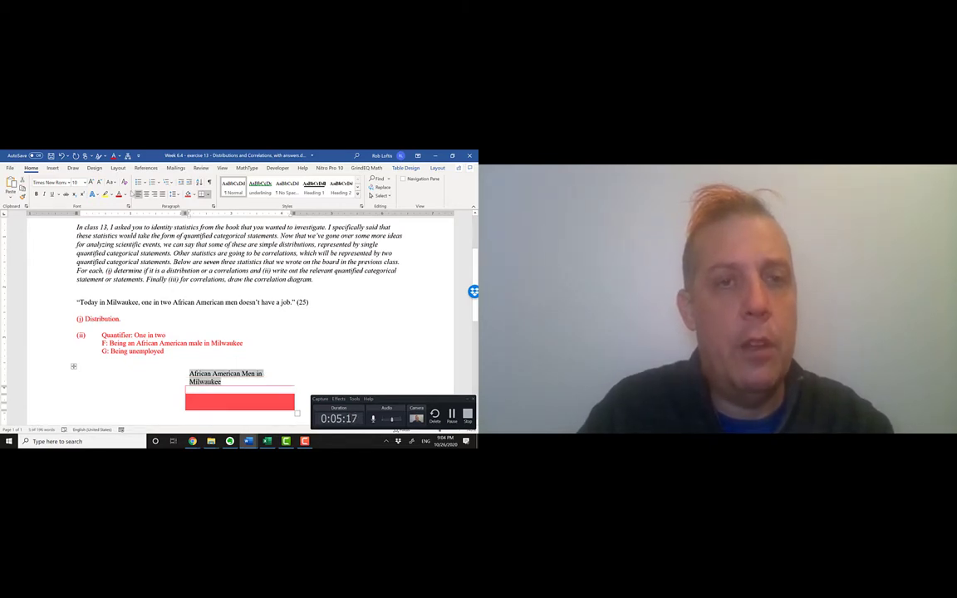
click(119, 194)
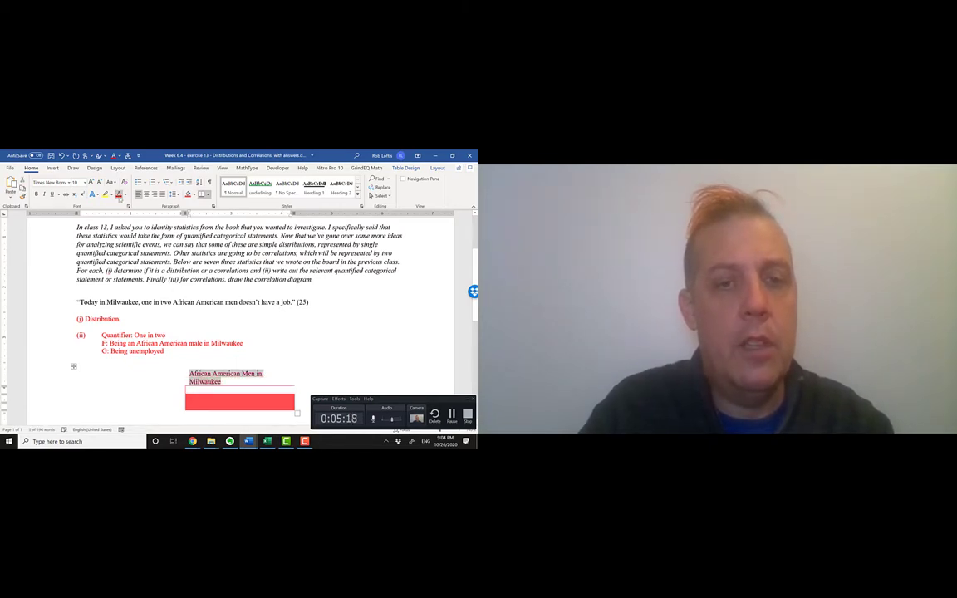
Step: Show the table's gridlines and label its last row "People who are unemployed" in the first column
click(145, 406)
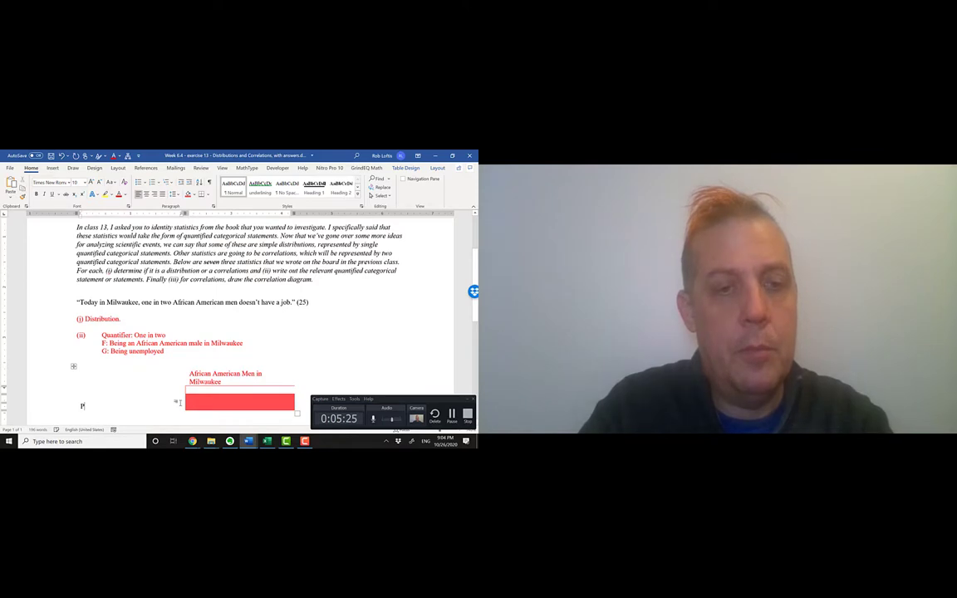
text(oe)
key(BackSpace)
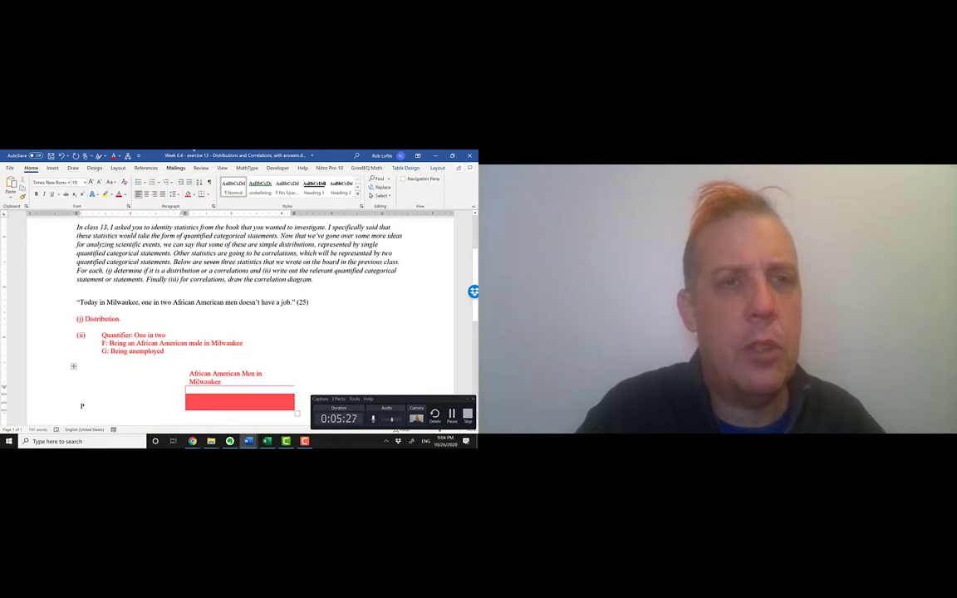
click(437, 168)
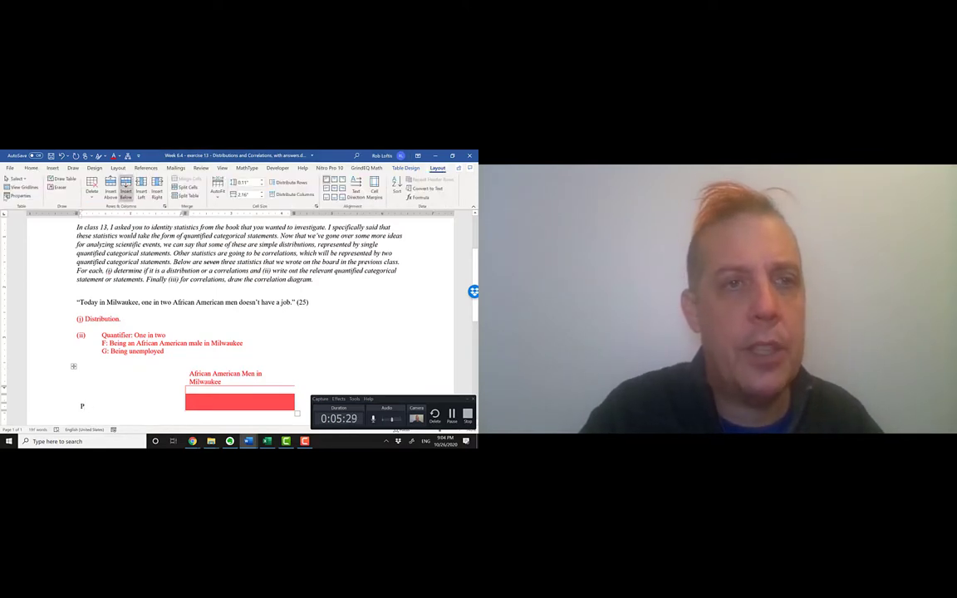
click(23, 187)
text(eople who are unem)
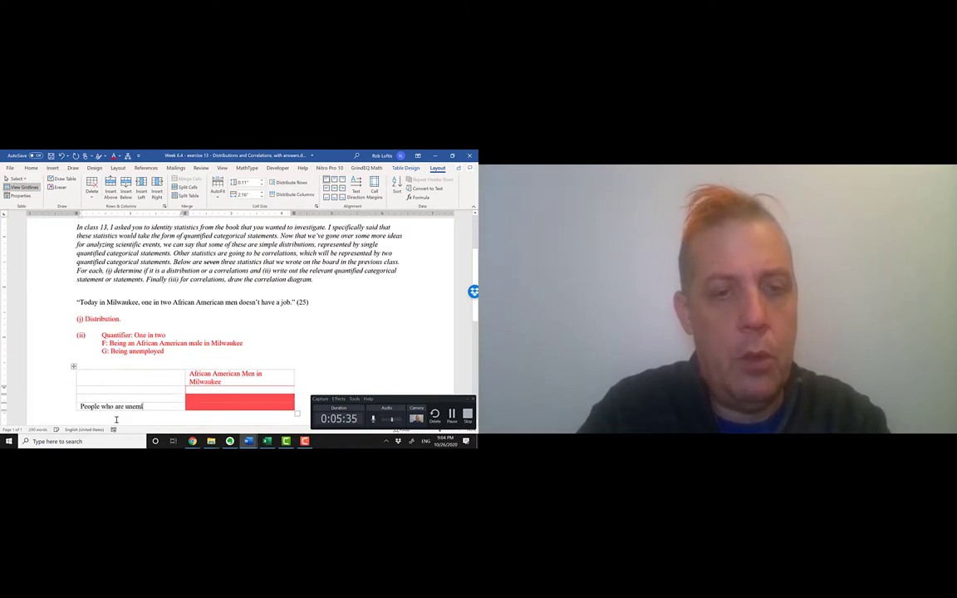
text(ployed)
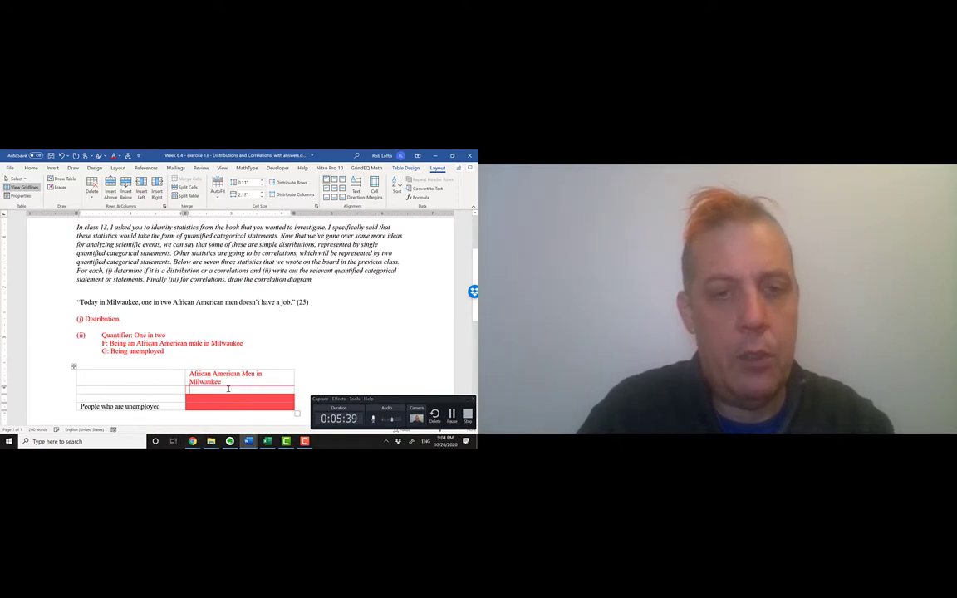
Step: Add an extra line in the unshaded cell below the column heading and color the "People who are unemployed" label red
key(Return)
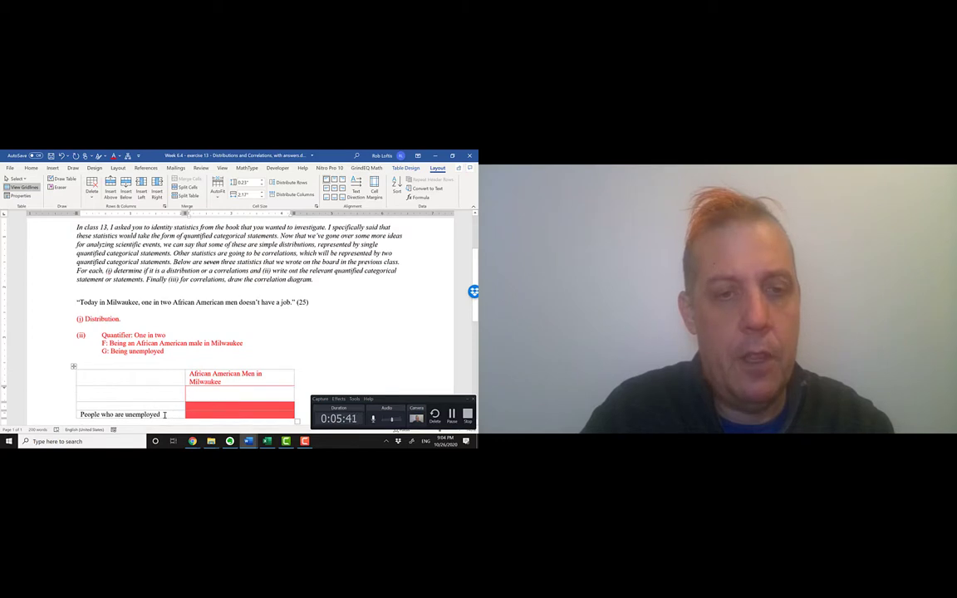
drag(163, 413, 80, 414)
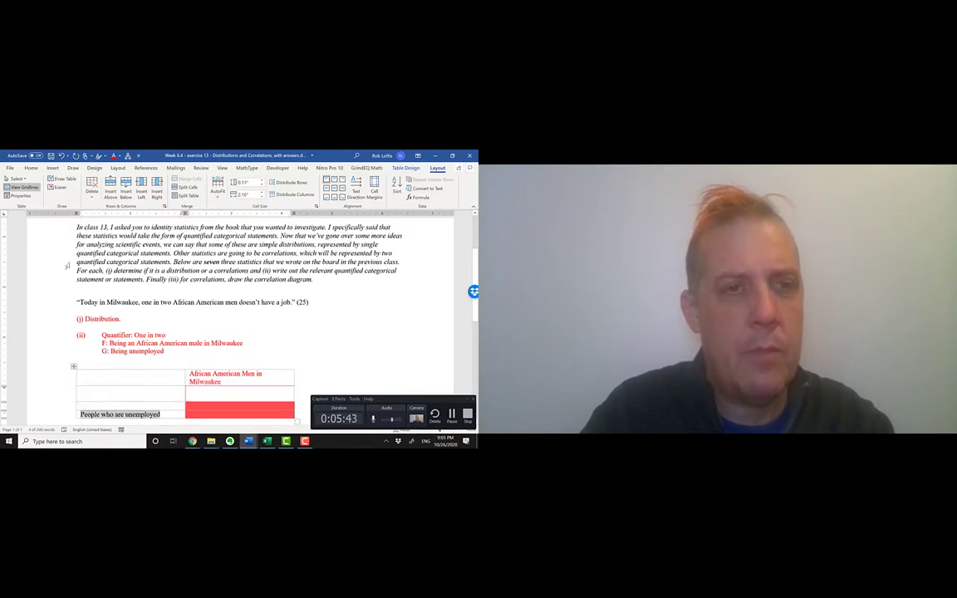
click(31, 167)
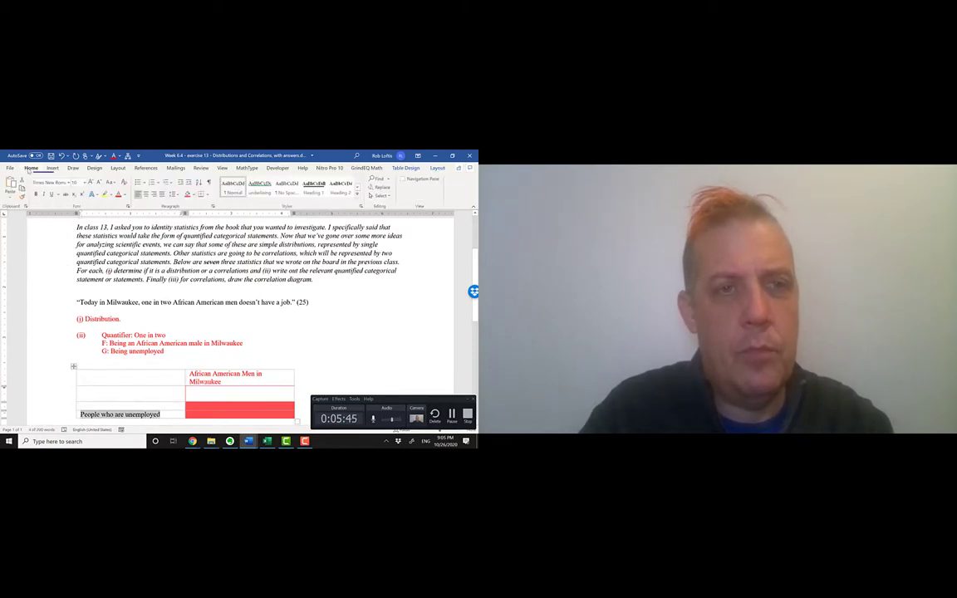
click(118, 194)
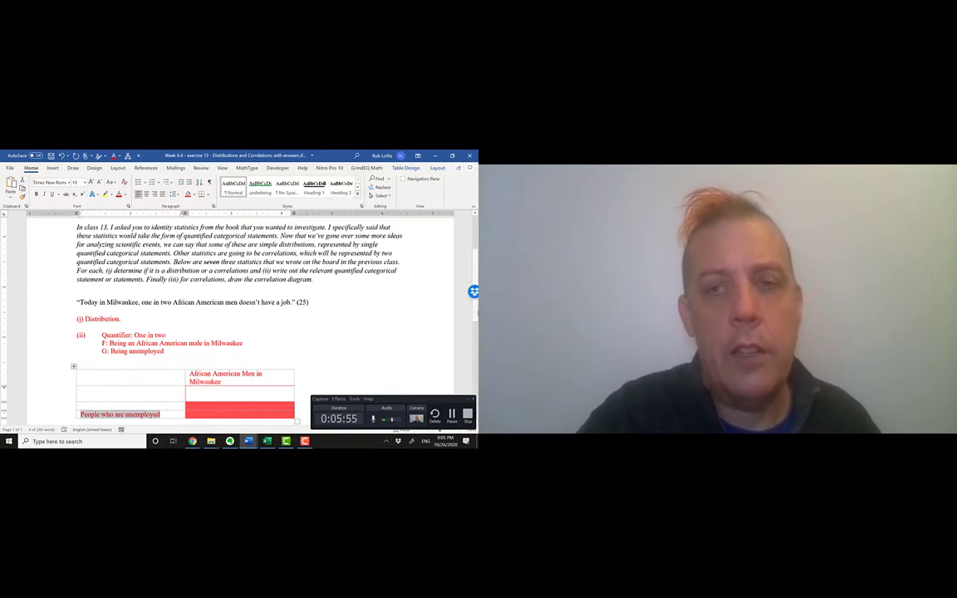
Step: Delete the surplus blank lines between the table and the "Women from black neighborhoods" quote
scroll(250, 316, down, 3)
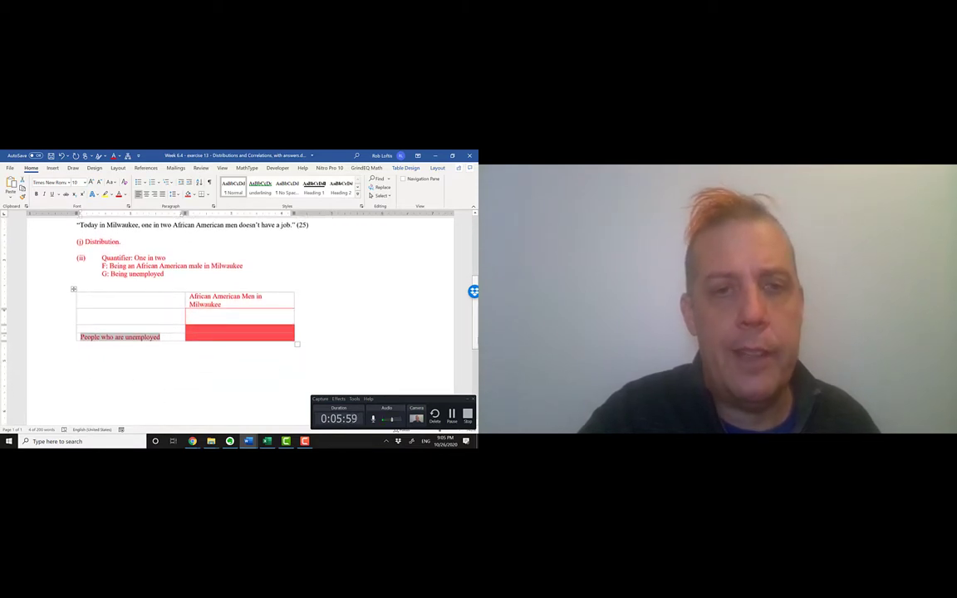
scroll(207, 374, down, 1)
click(182, 343)
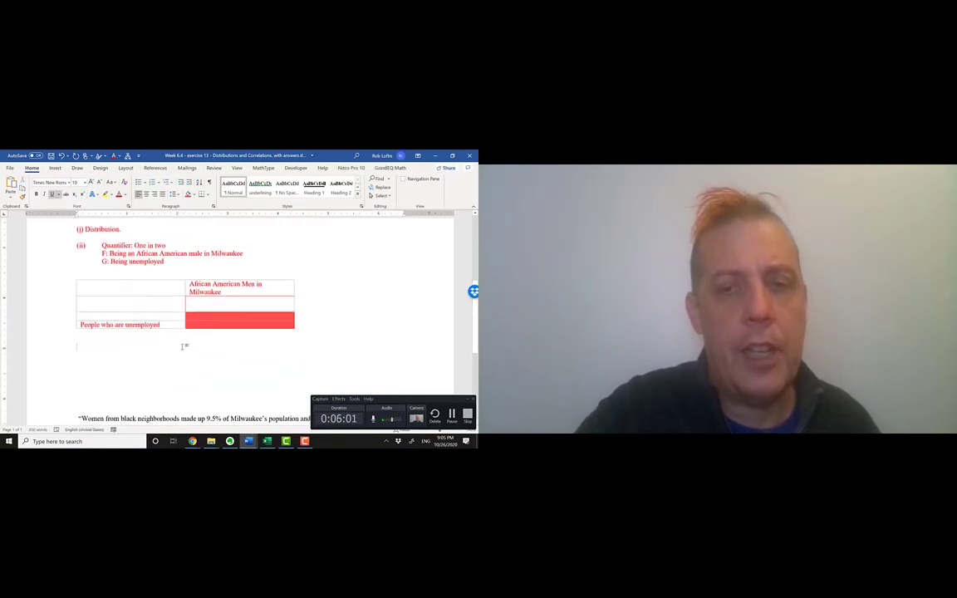
key(Delete)
key(Delete)
key(Delete)
key(Delete)
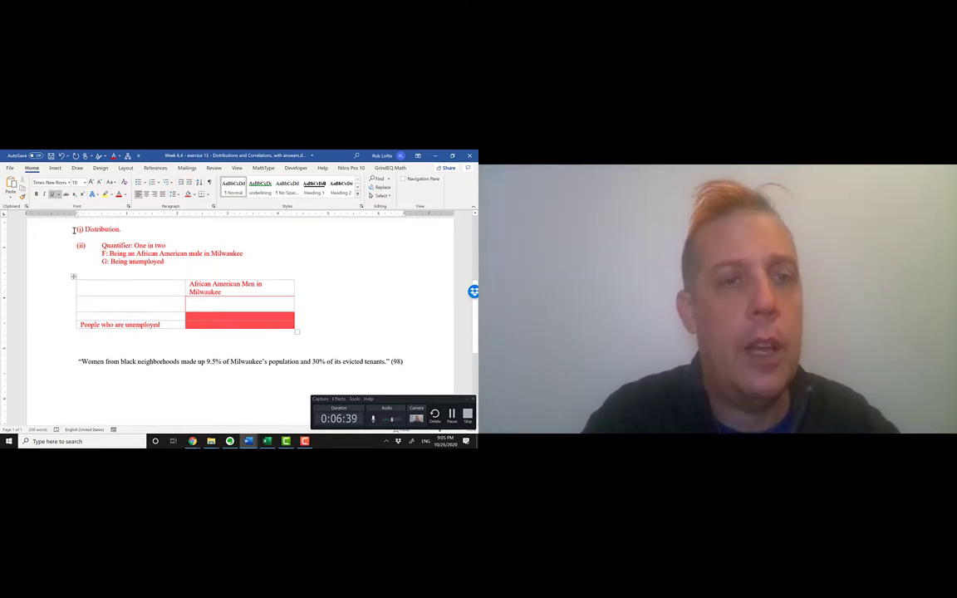
Step: Copy the "(i) Distribution." answer beneath the second quote, change it to "(i) Correlation", and separate it from the quote with a blank line
drag(73, 230, 78, 237)
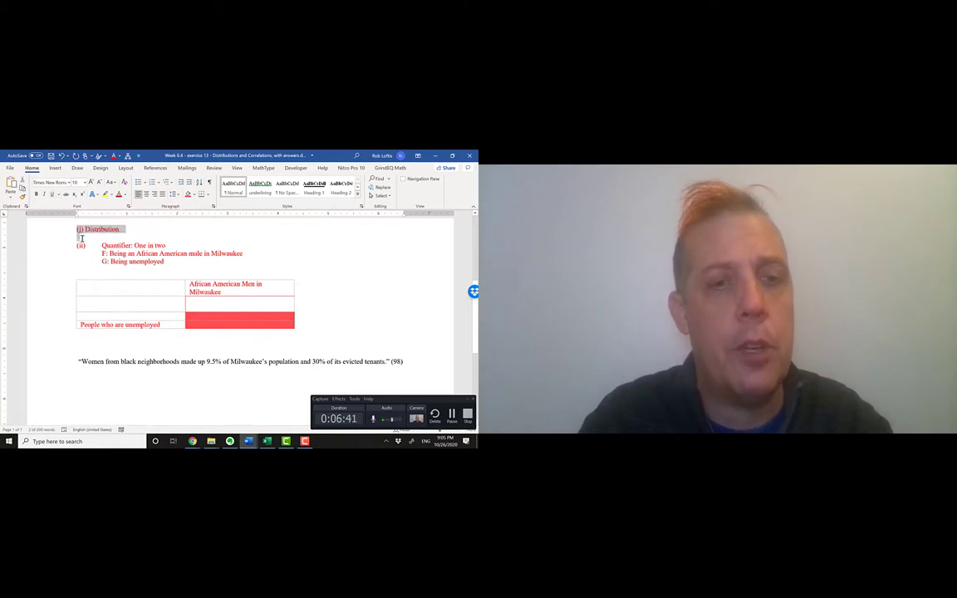
key(ctrl+c)
click(94, 371)
key(ctrl+v)
key(Return)
double_click(93, 376)
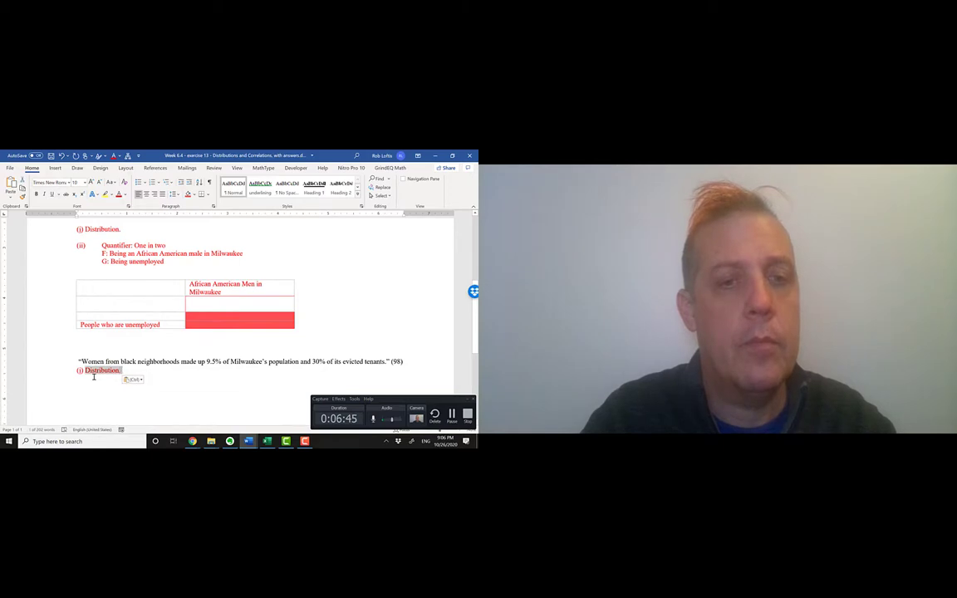
text(Correlation)
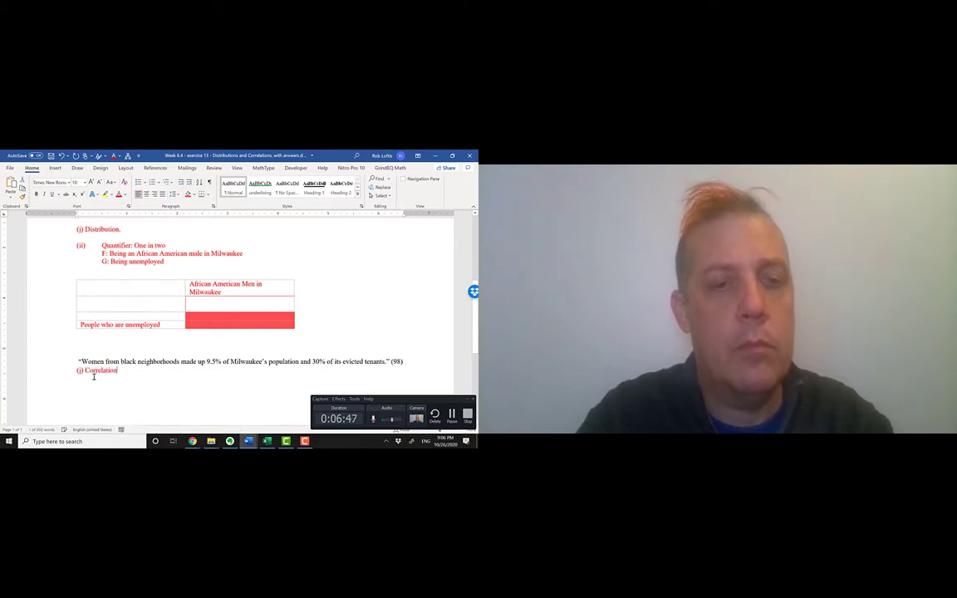
key(Return)
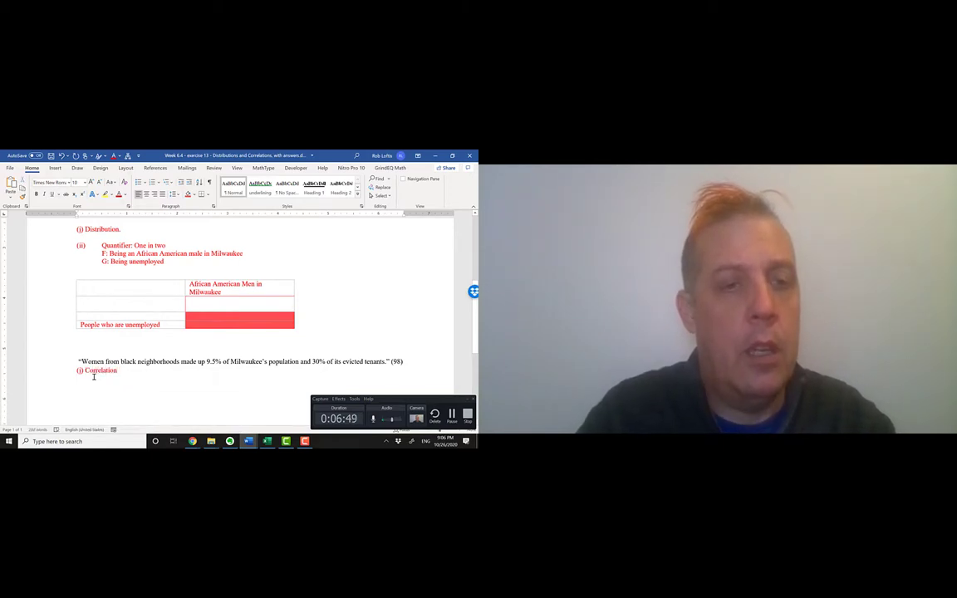
key(Return)
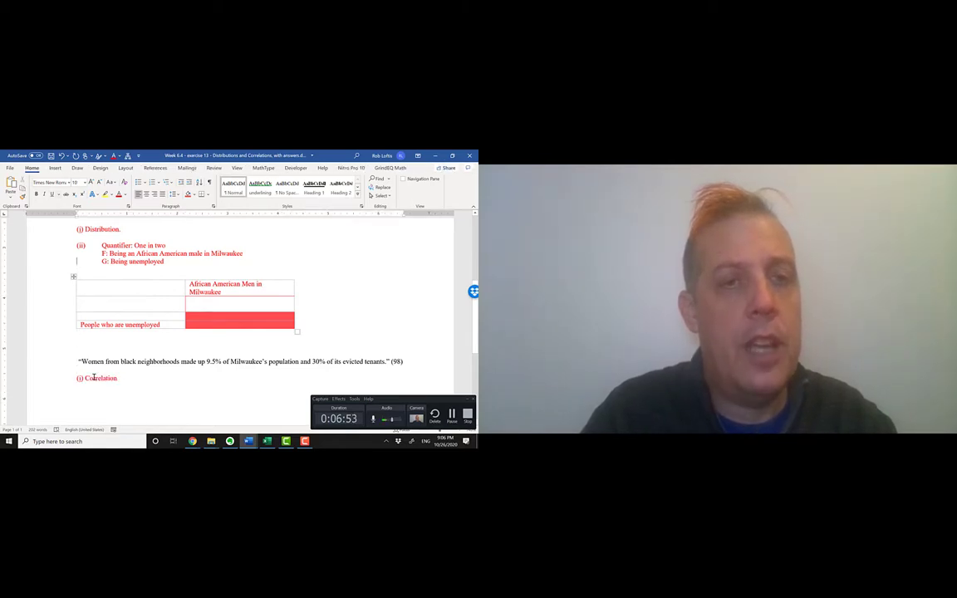
Step: Copy the part (ii) block with its Quantifier, F and G lines beneath "(i) Correlation", separated by a blank line
drag(77, 245, 246, 253)
click(94, 378)
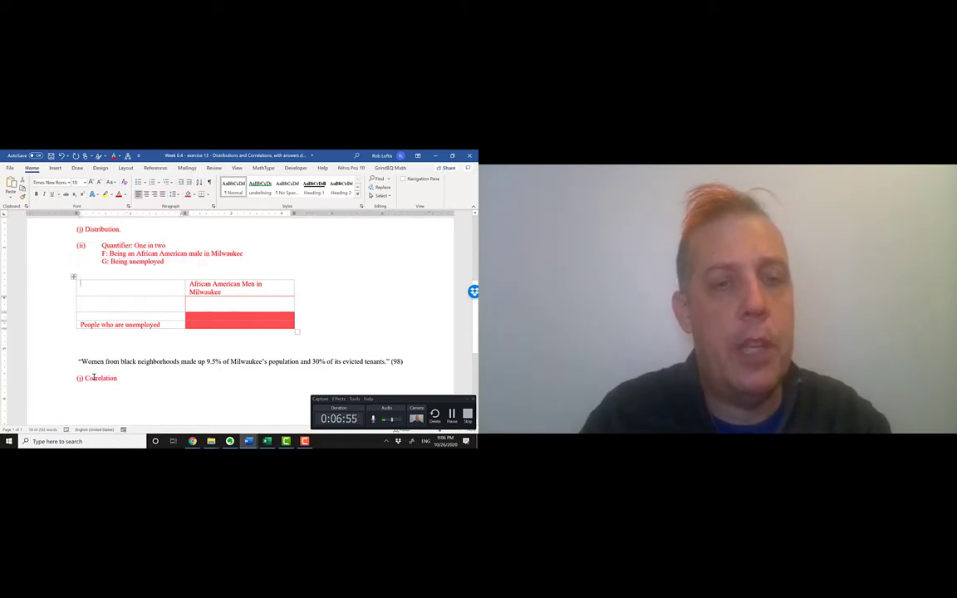
key(ctrl+v)
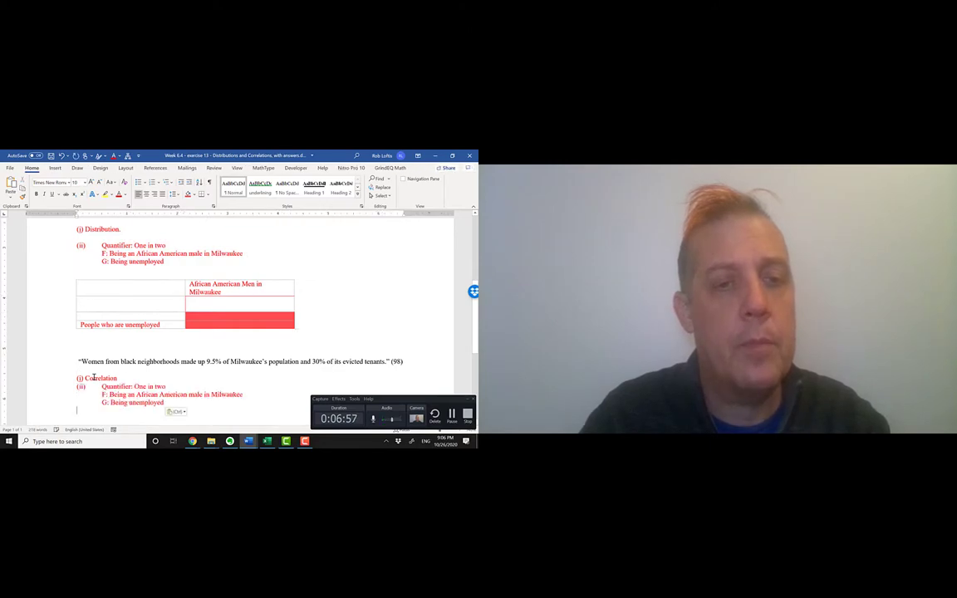
key(Return)
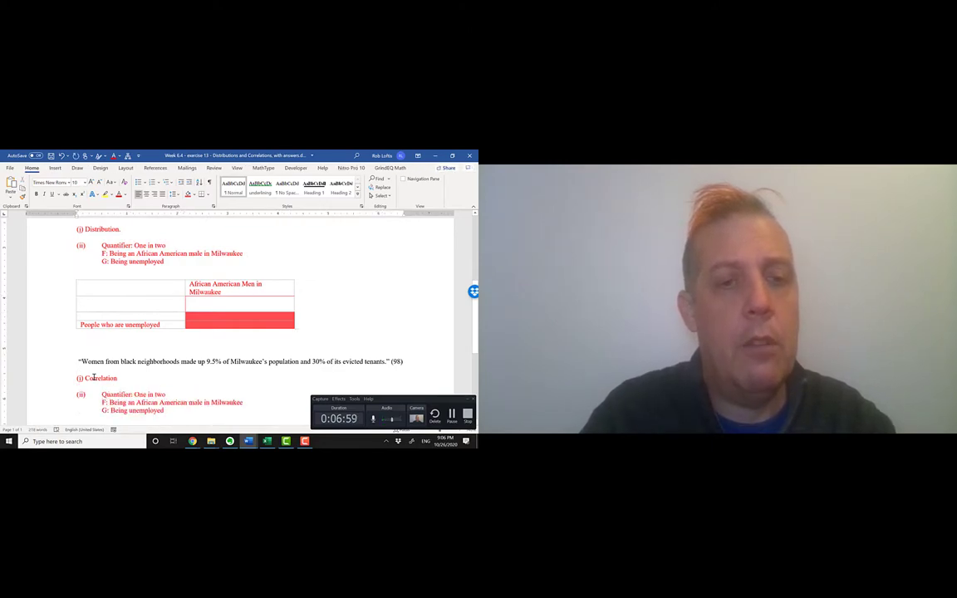
Step: Replace the quantifier in the second part (ii) answer with "9.5%"
click(134, 394)
key(shift+Right)
key(shift+Right)
key(shift+Right)
key(shift+Right)
key(shift+Right)
key(shift+Right)
key(shift+Right)
key(shift+Right)
key(shift+Right)
key(shift+Right)
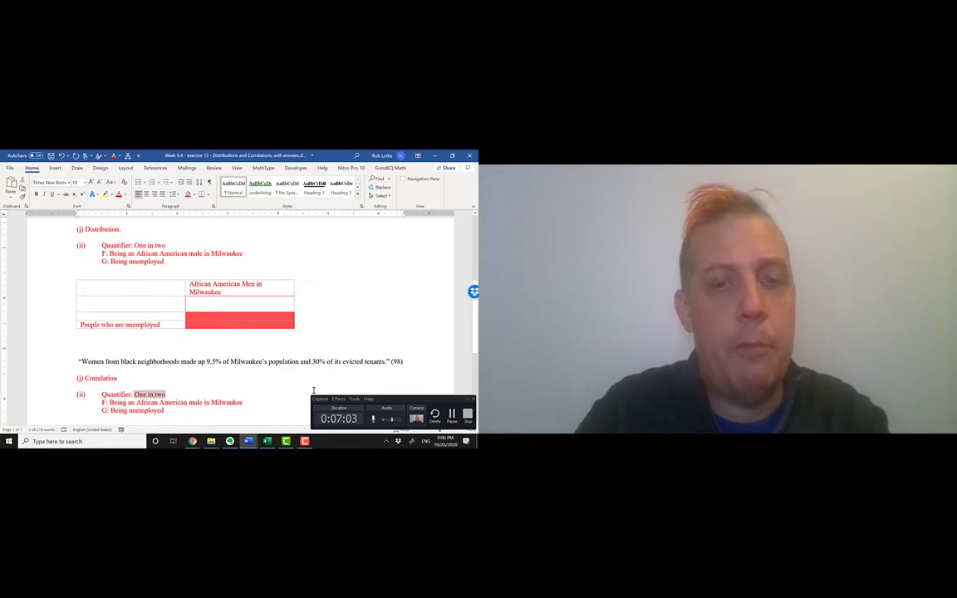
text(9.5%)
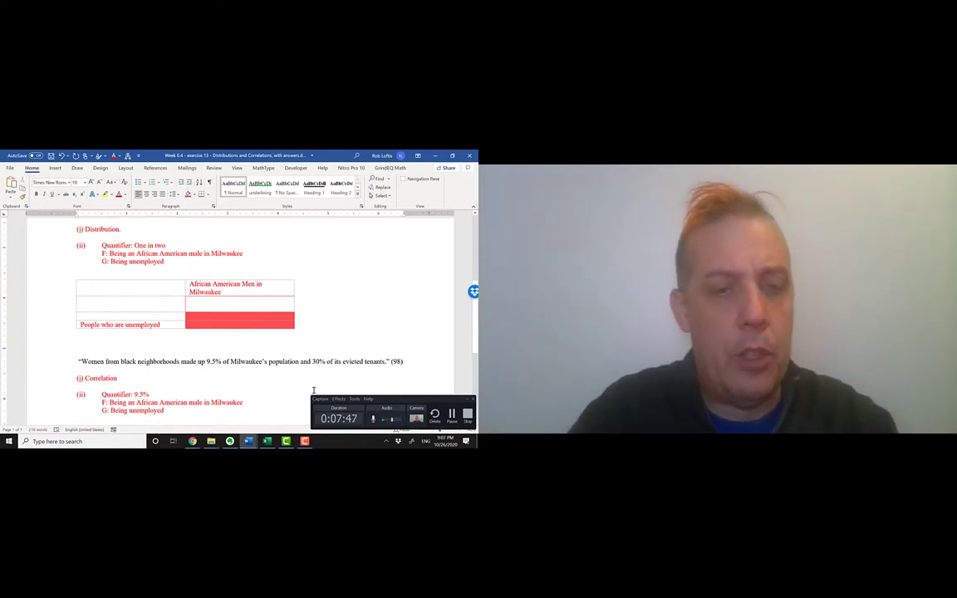
Step: Replace the text of the F line in the second answer with "Women from Black neighborhoods."
key(ctrl+shift+Right)
key(ctrl+shift+Right)
key(ctrl+shift+Right)
key(ctrl+shift+Right)
key(ctrl+shift+Right)
key(ctrl+shift+Right)
key(ctrl+shift+Right)
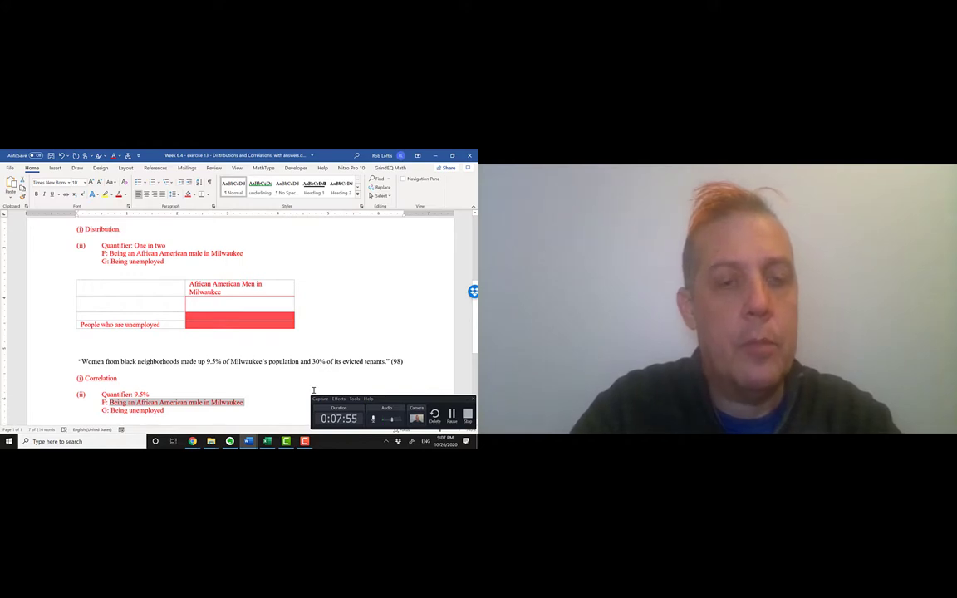
text(Women)
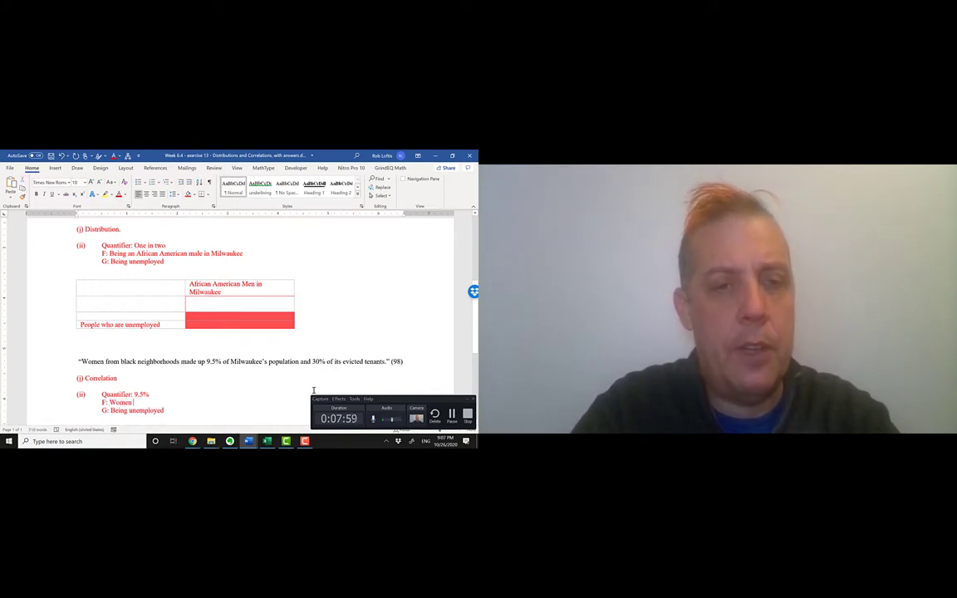
text( in)
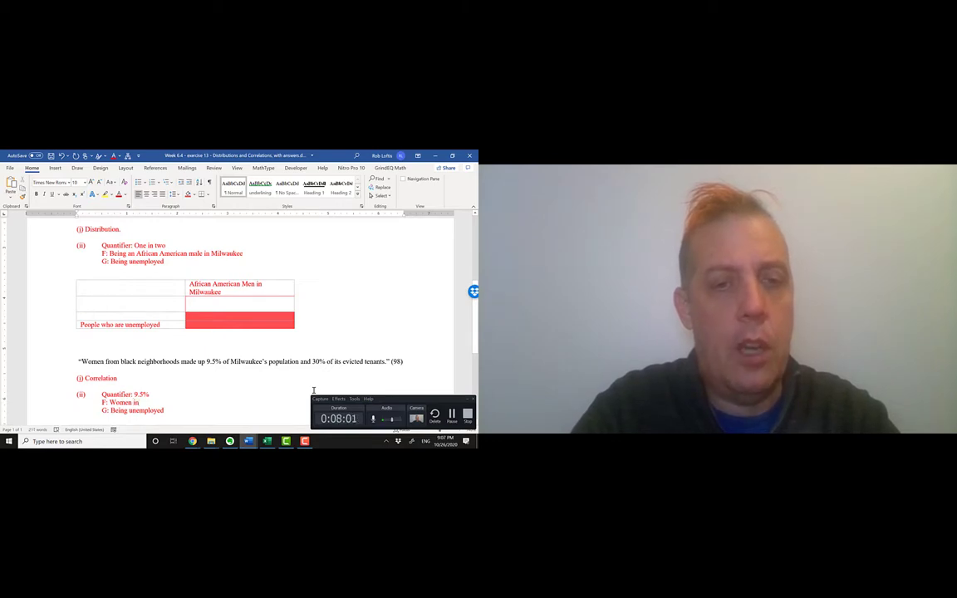
key(BackSpace)
key(BackSpace)
key(BackSpace)
key(BackSpace)
key(BackSpace)
key(BackSpace)
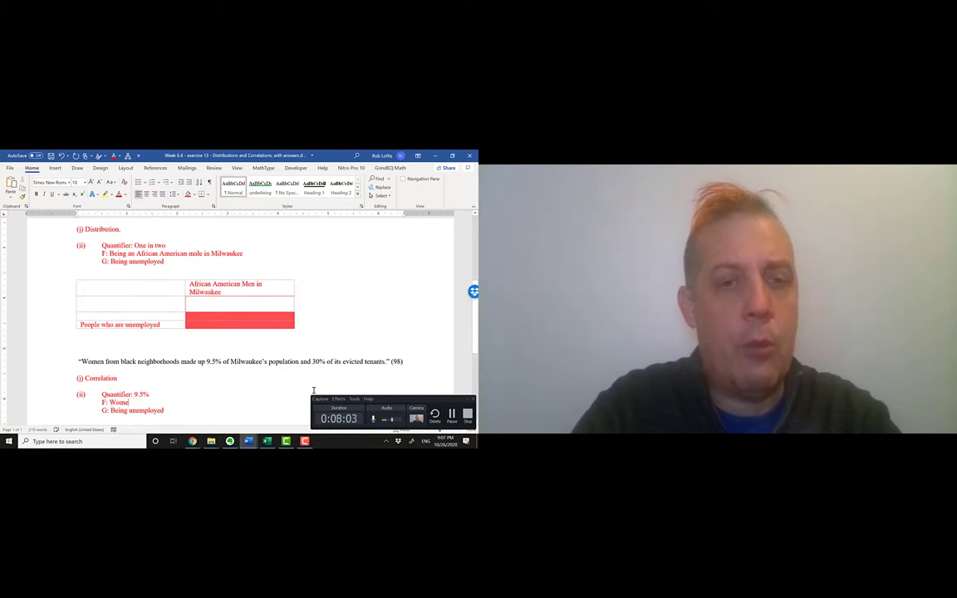
text(Blac)
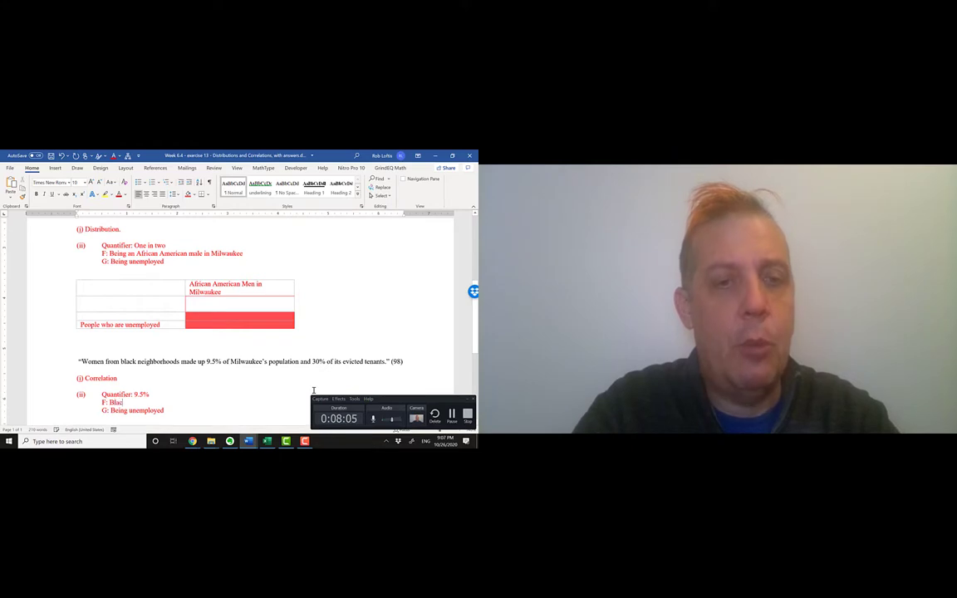
key(BackSpace)
key(BackSpace)
key(BackSpace)
key(BackSpace)
text(Women)
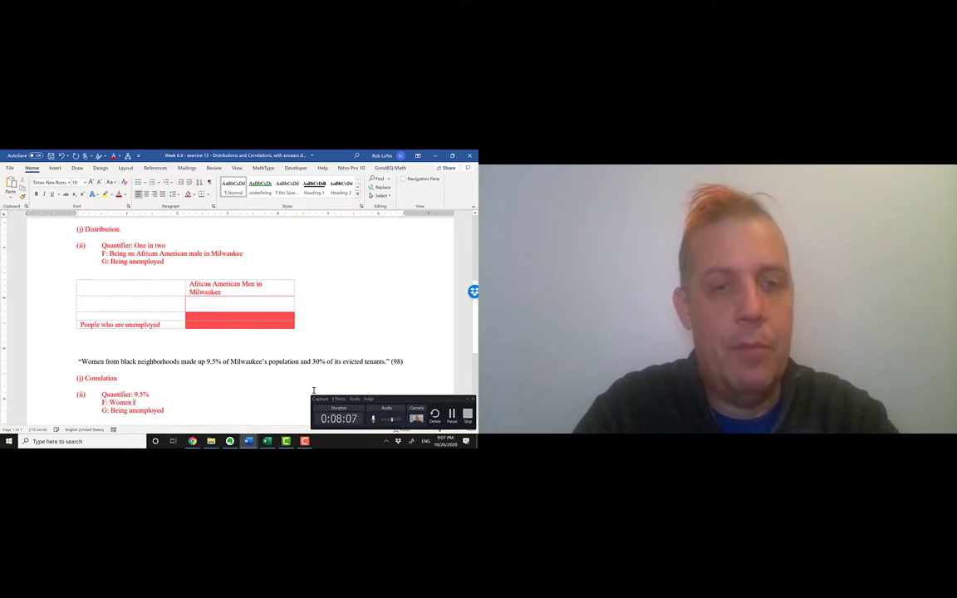
text( from Black neighborhoods.)
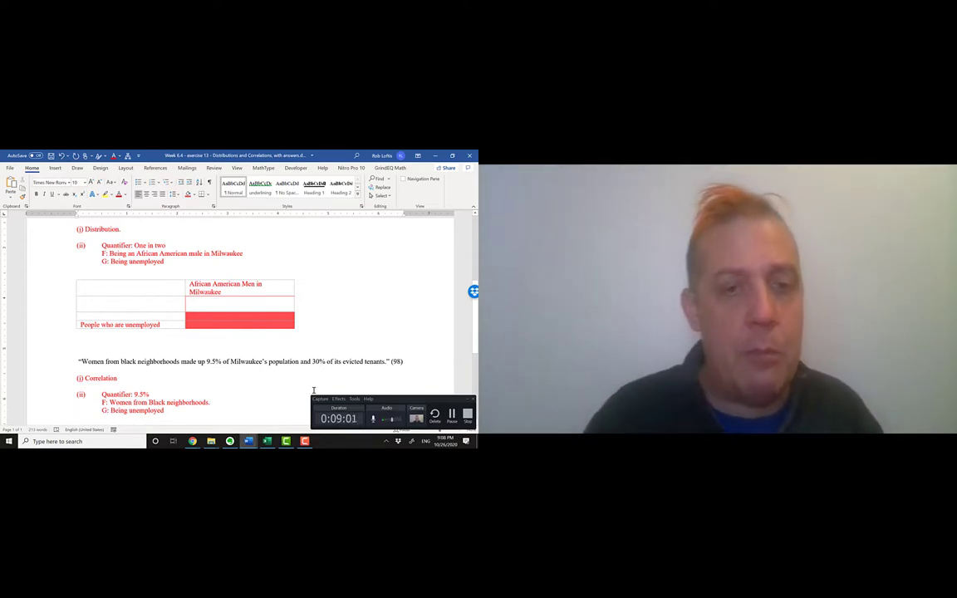
Step: Replace "Being unemployed" on the G line of the second part (ii) answer with "People"
key(Down)
key(shift+Left)
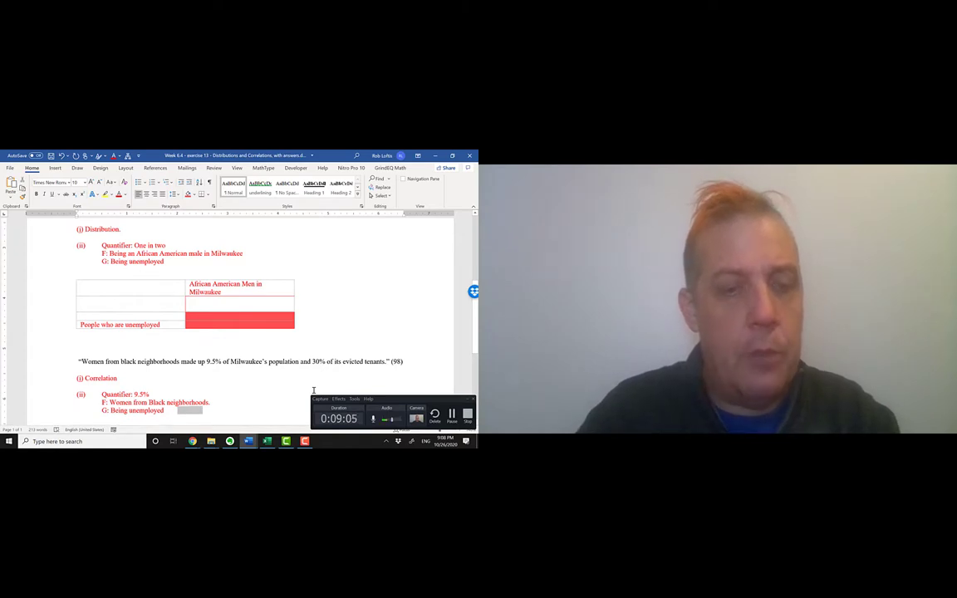
key(shift+Left)
key(shift+Left)
key(shift+Left)
key(shift+Left)
key(shift+Left)
key(shift+Left)
key(shift+Left)
key(shift+Left)
key(shift+Left)
key(shift+Left)
key(shift+Left)
key(shift+Left)
key(shift+Left)
key(shift+Left)
key(shift+Left)
key(shift+Left)
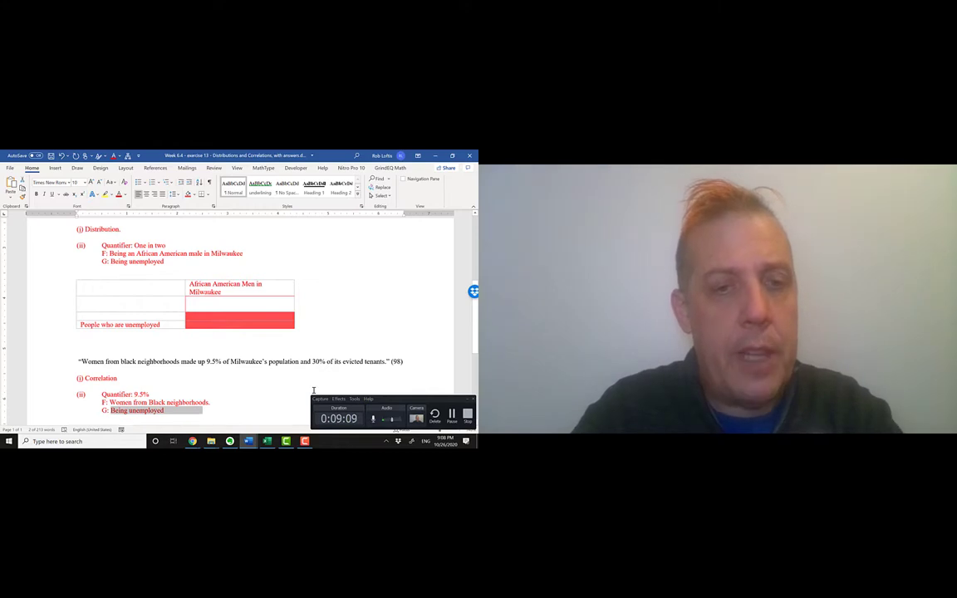
text(People)
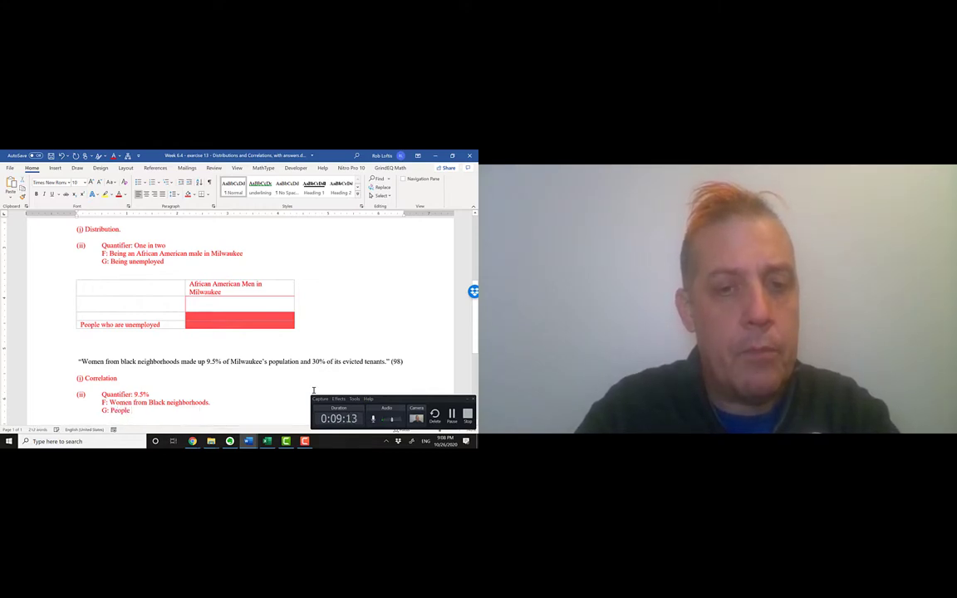
Step: Clear "People" from the G line and move "Women from Black neighborhoods." there from the F line
key(Up)
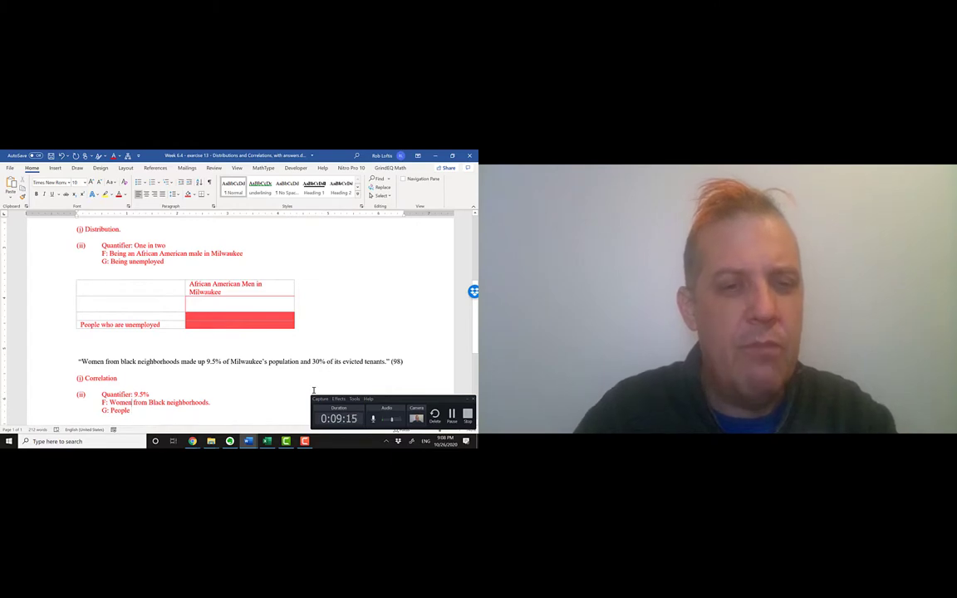
key(Down)
key(ctrl+shift+Left)
key(BackSpace)
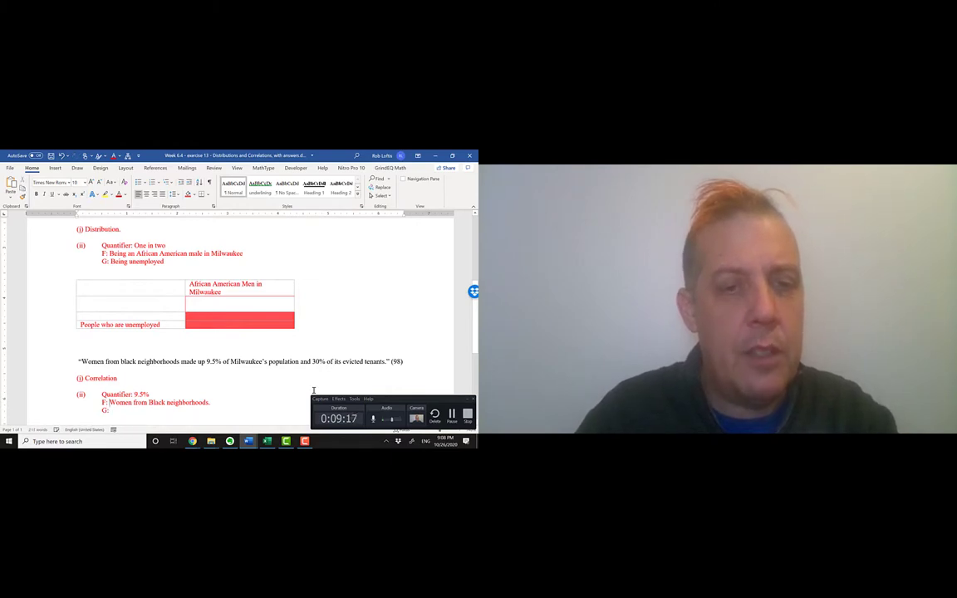
key(ctrl+shift+Right)
key(ctrl+shift+Right)
key(ctrl+shift+Right)
key(ctrl+shift+Right)
key(ctrl+shift+Right)
key(ctrl+c)
key(BackSpace)
key(Down)
key(ctrl+v)
Step: Enter "People in Milwaukee" on the emptied F line of the second answer, with Milwaukee capitalized
key(Up)
text(People )
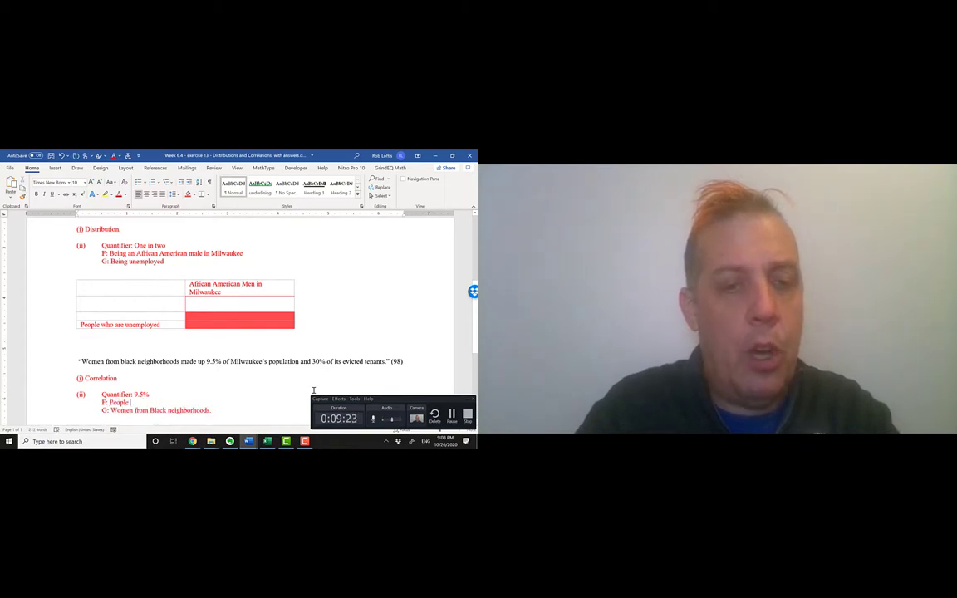
text(in mil)
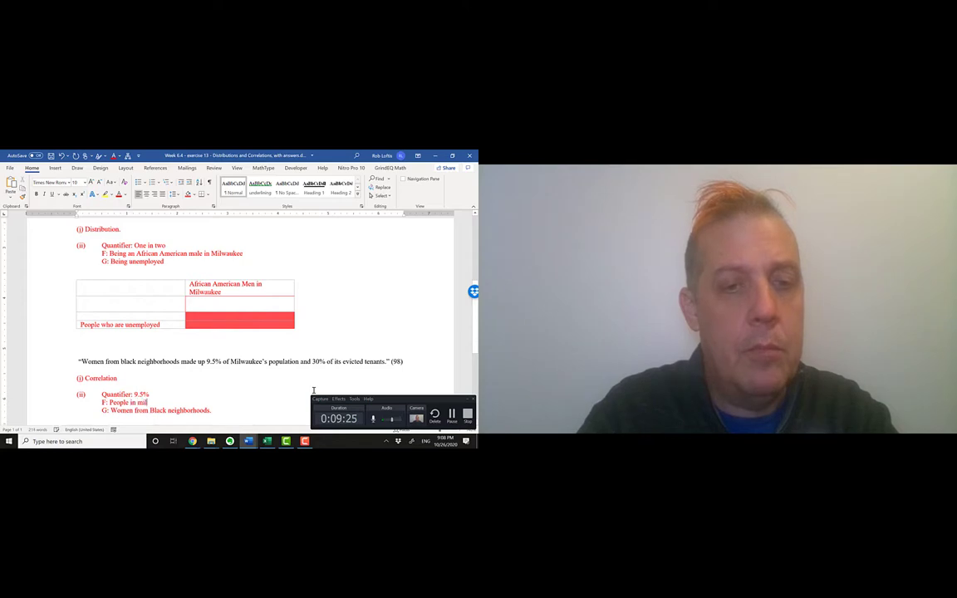
text(waukee)
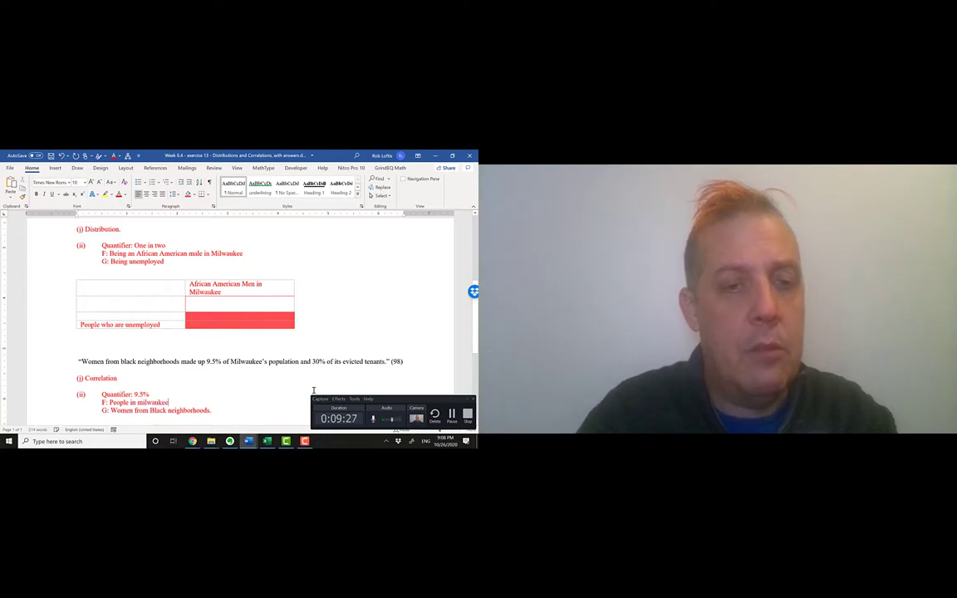
key(Down)
key(Down)
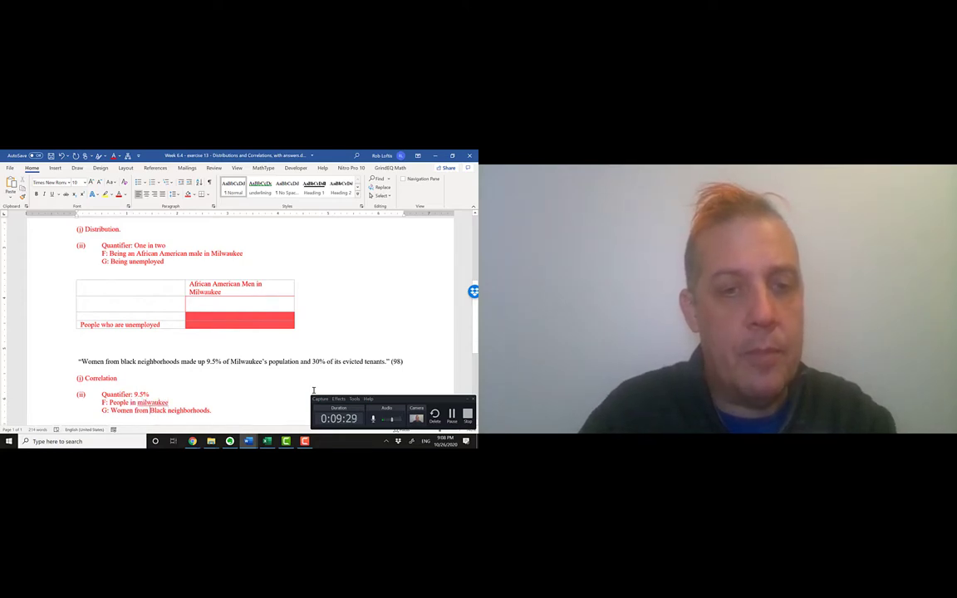
key(Up)
key(Up)
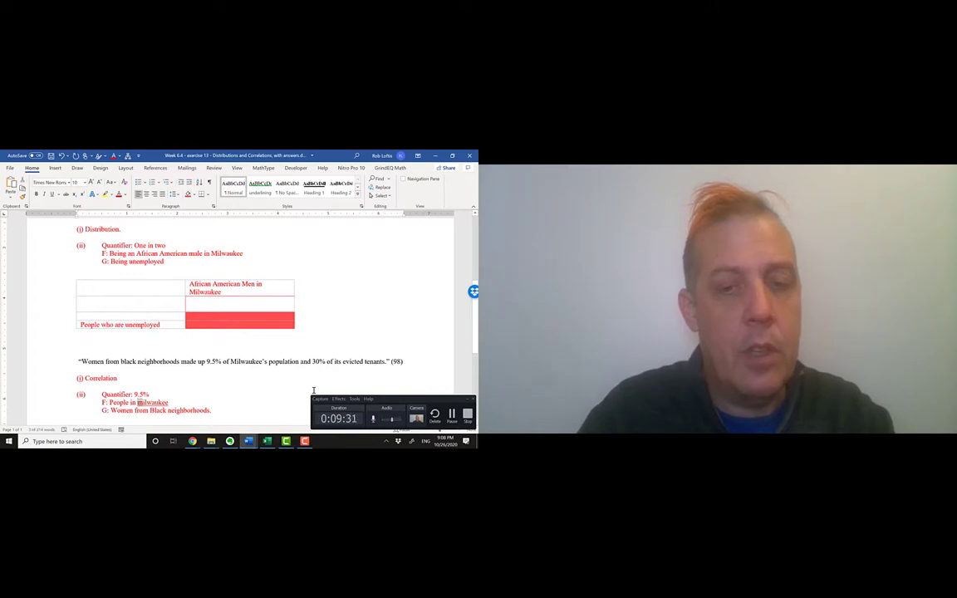
key(Delete)
text(M)
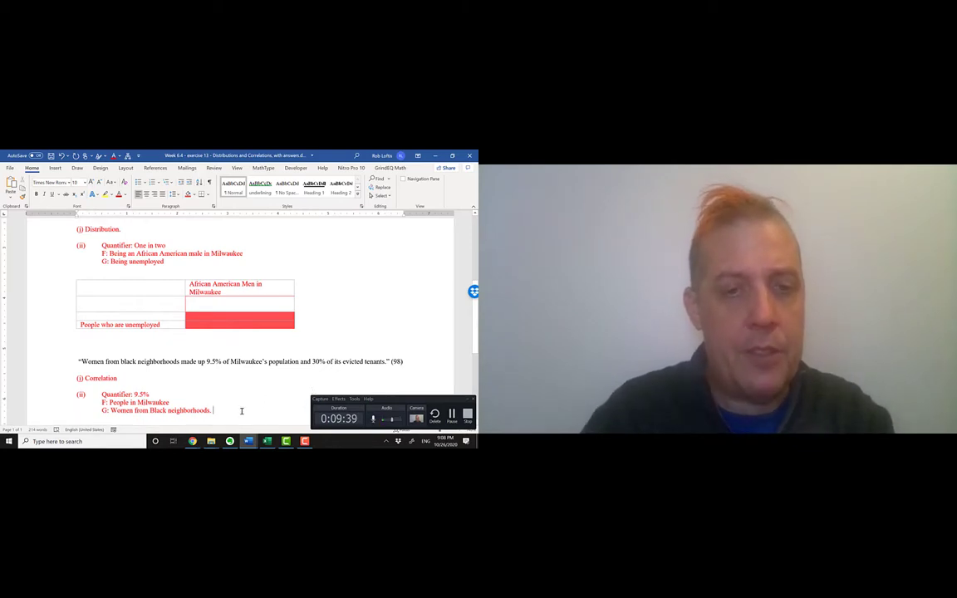
Step: Copy the second answer's Quantifier, F and G lines and paste them beneath it, separated by a blank line
key(shift+Home)
key(shift+Up)
key(shift+Up)
key(ctrl+c)
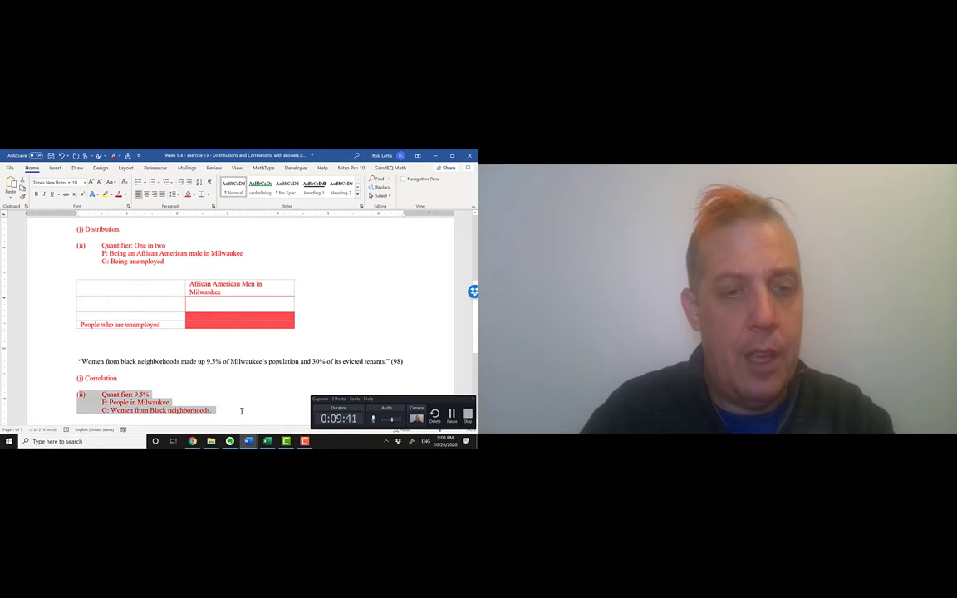
key(Right)
key(Return)
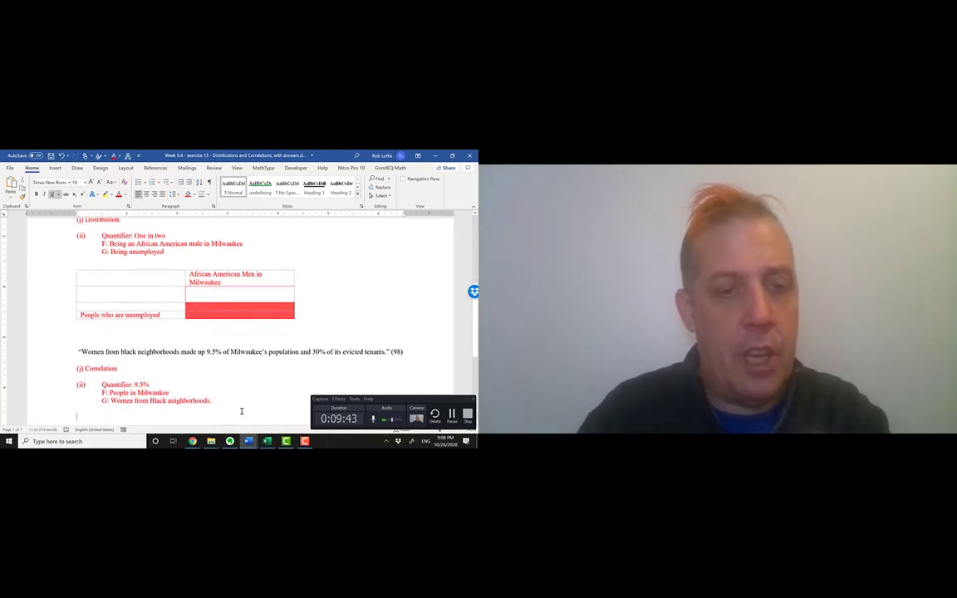
key(ctrl+v)
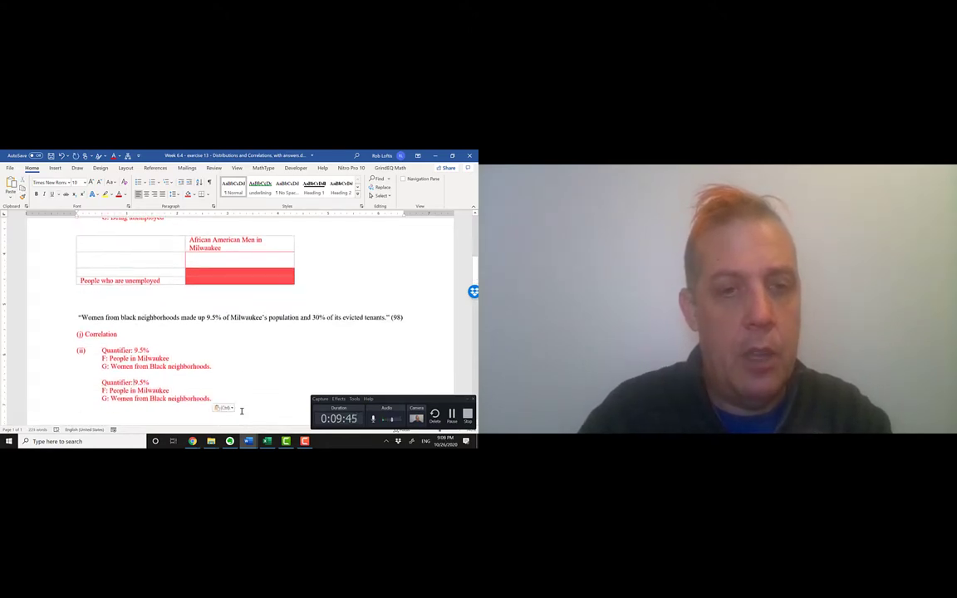
Step: Set the quantifier in the copied block to "30%" and extend its F line to "People in Milwaukee eviction court"
key(Up)
key(Up)
key(Up)
key(Home)
key(Right)
key(Right)
key(Right)
key(Right)
key(Right)
key(Right)
key(Right)
key(Right)
key(Right)
key(Right)
key(Right)
key(Right)
key(shift+Right)
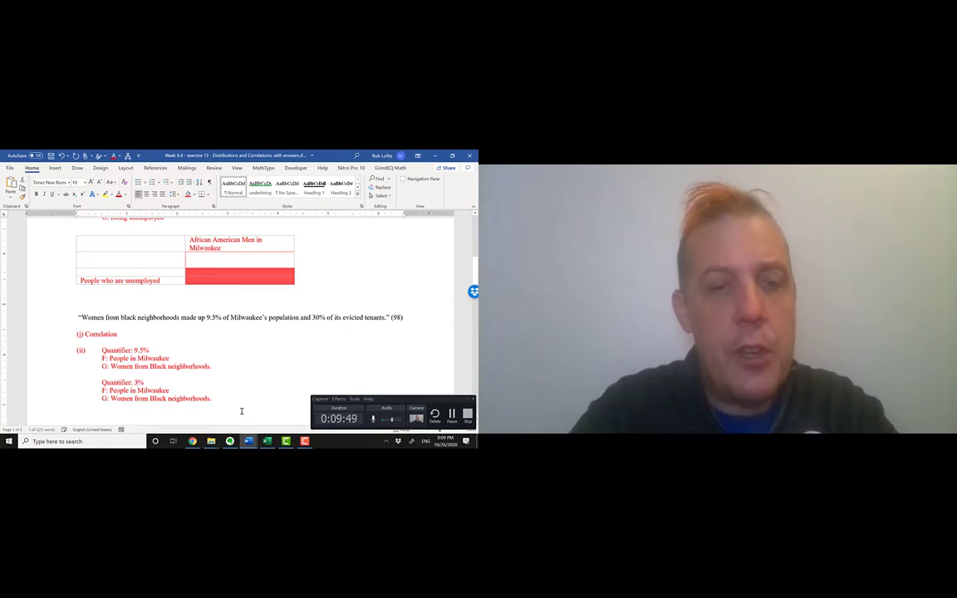
text(30)
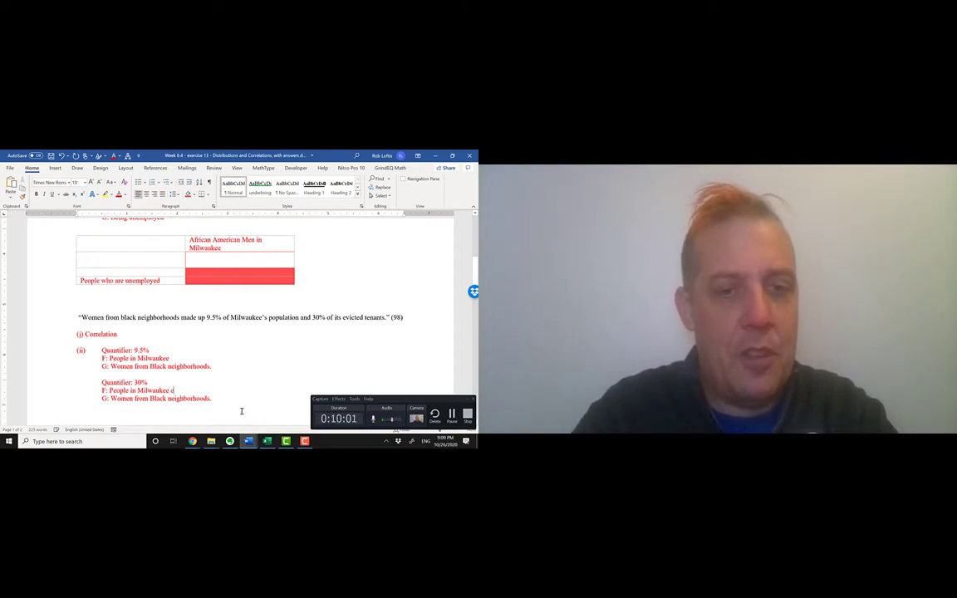
text(urt)
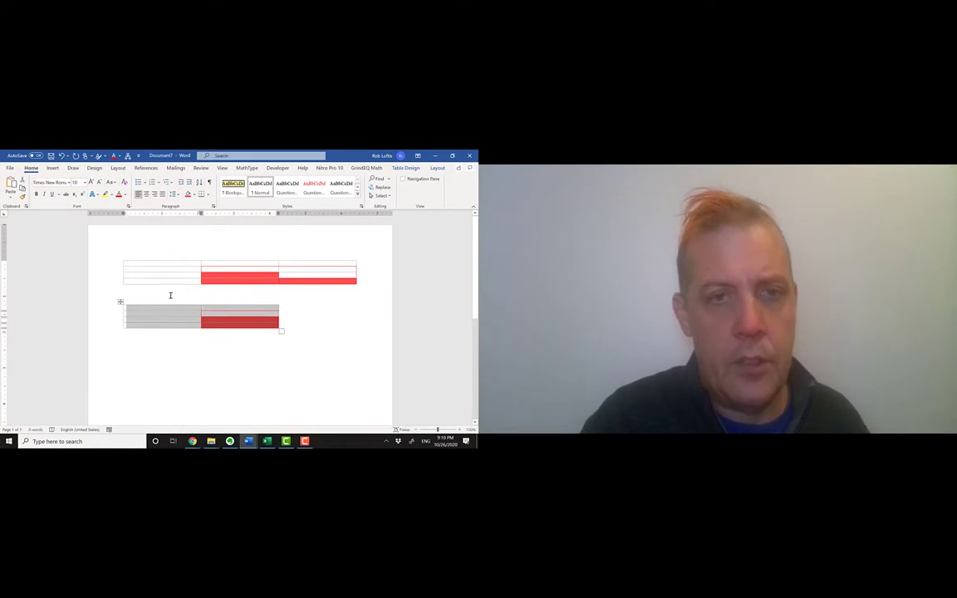
Step: Copy the three-column diagram table from the template document into the worksheet under (iii), with a blank line above the table
click(153, 282)
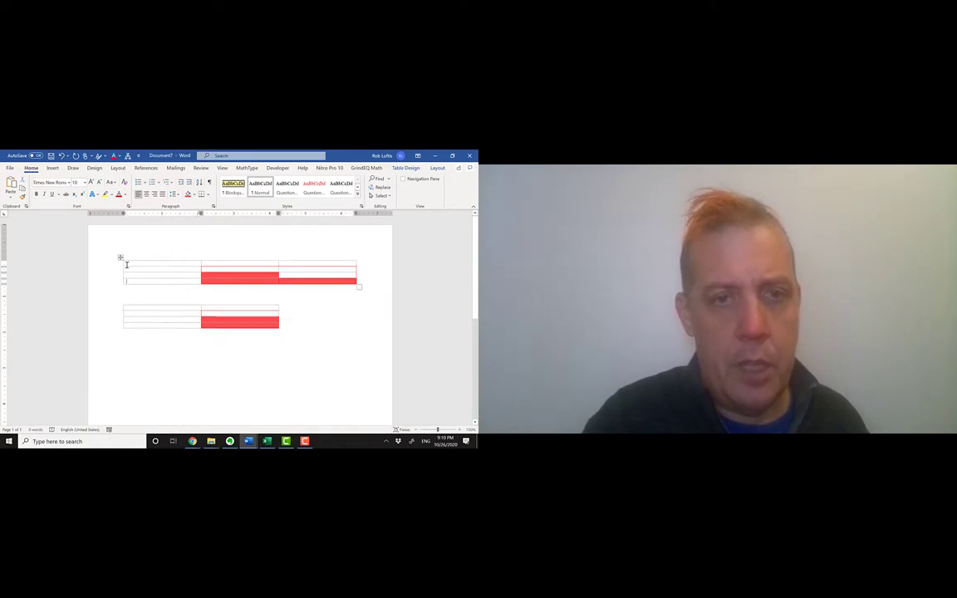
click(121, 259)
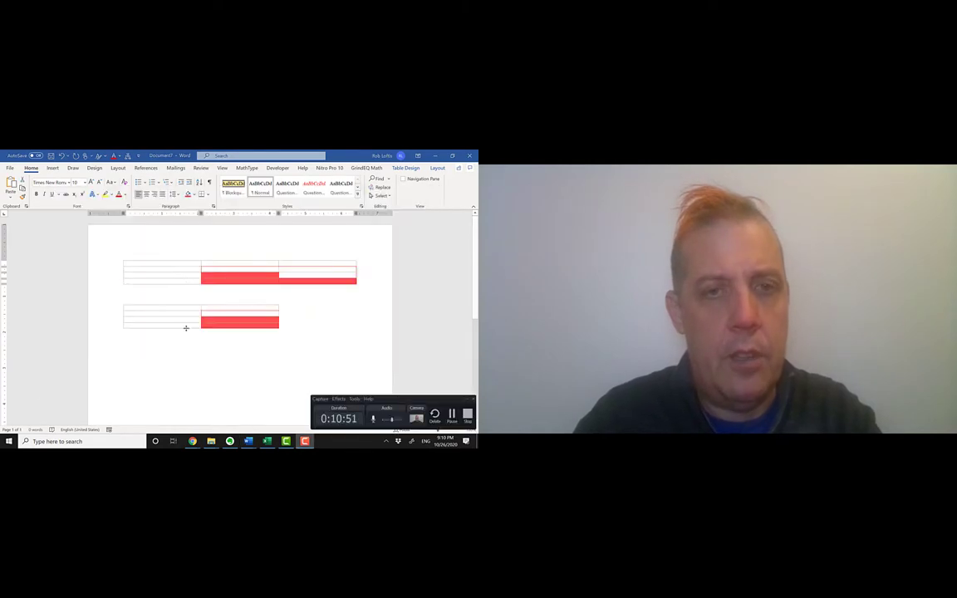
key(alt+Tab)
key(Tab)
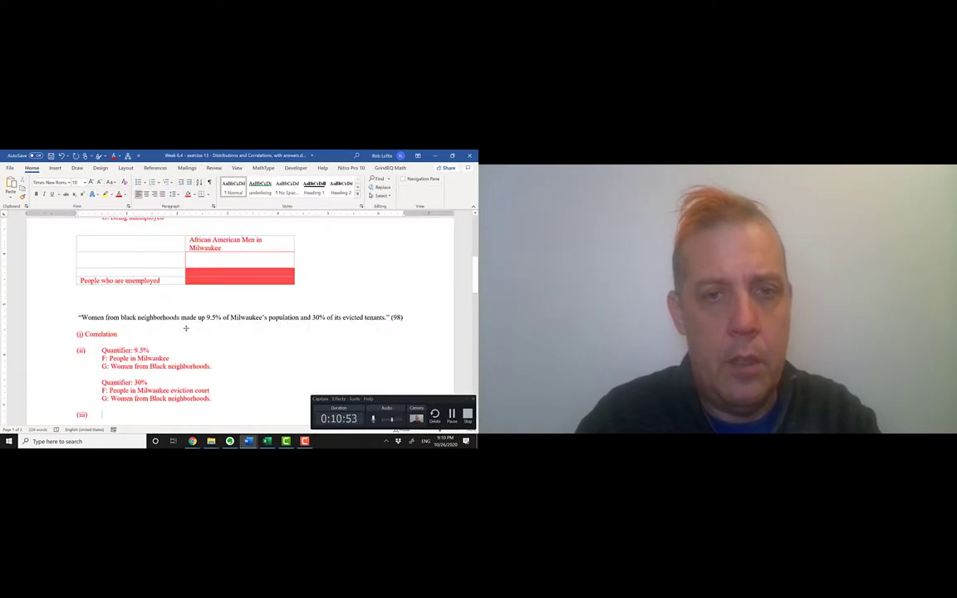
scroll(193, 380, down, 2)
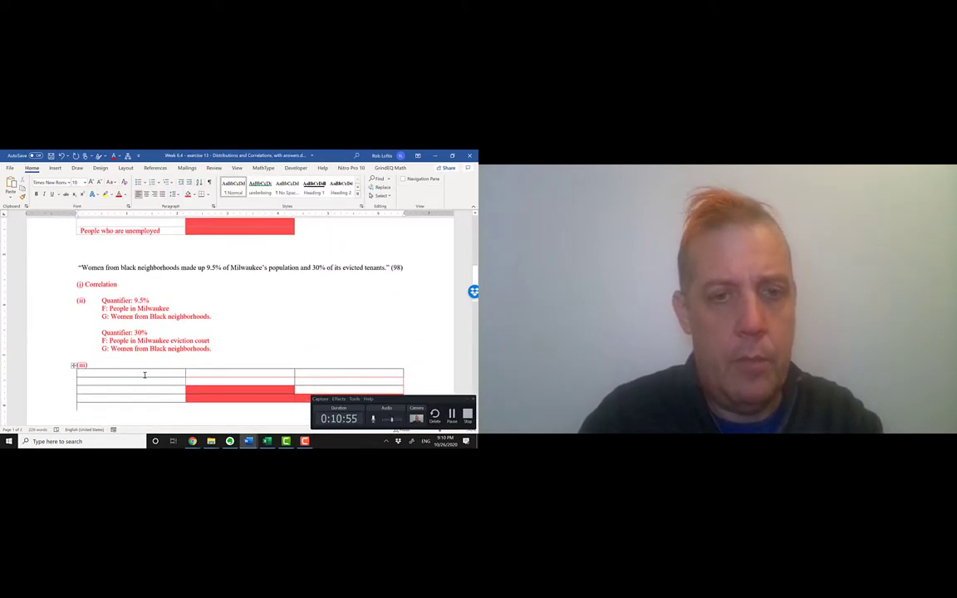
click(110, 369)
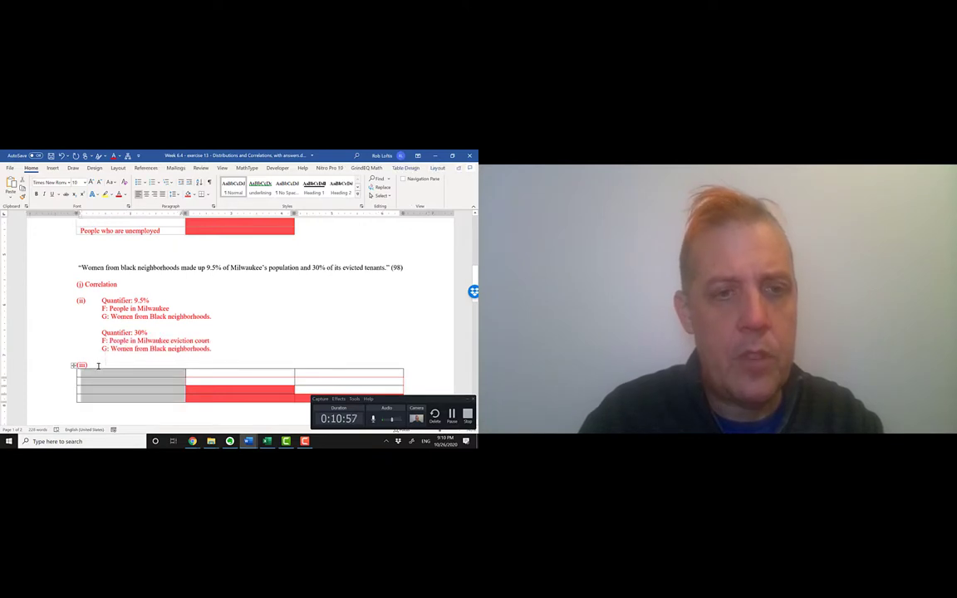
click(98, 365)
key(Return)
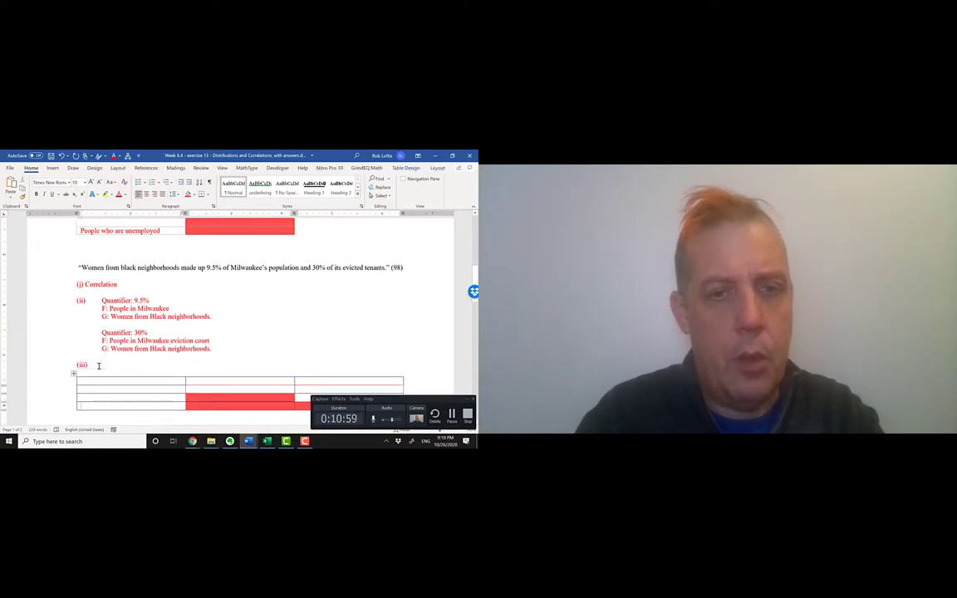
Step: Label the last row of the new diagram table "Women from black neighborhoods" in its first column
text(Bl)
key(BackSpace)
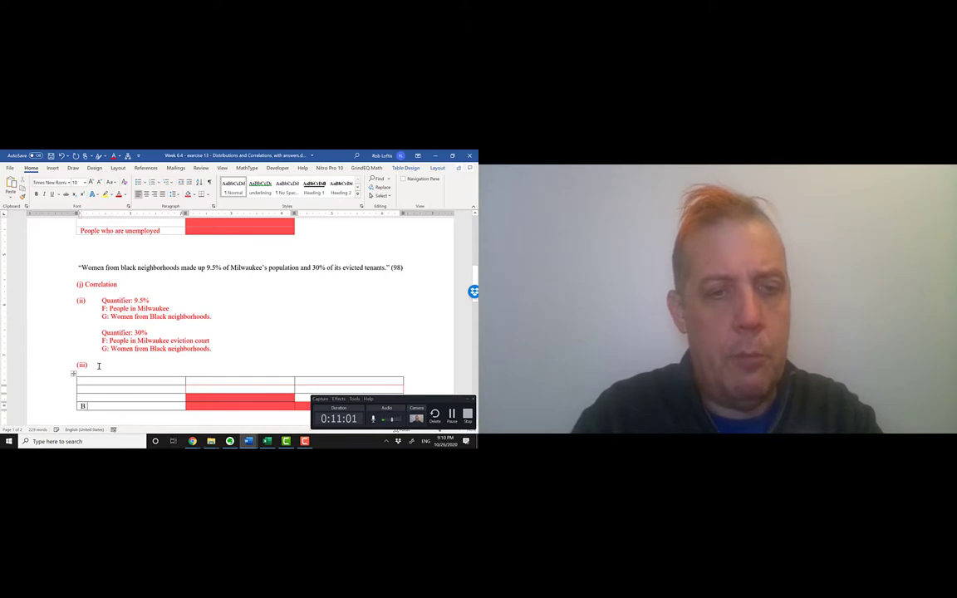
key(BackSpace)
text(Women from)
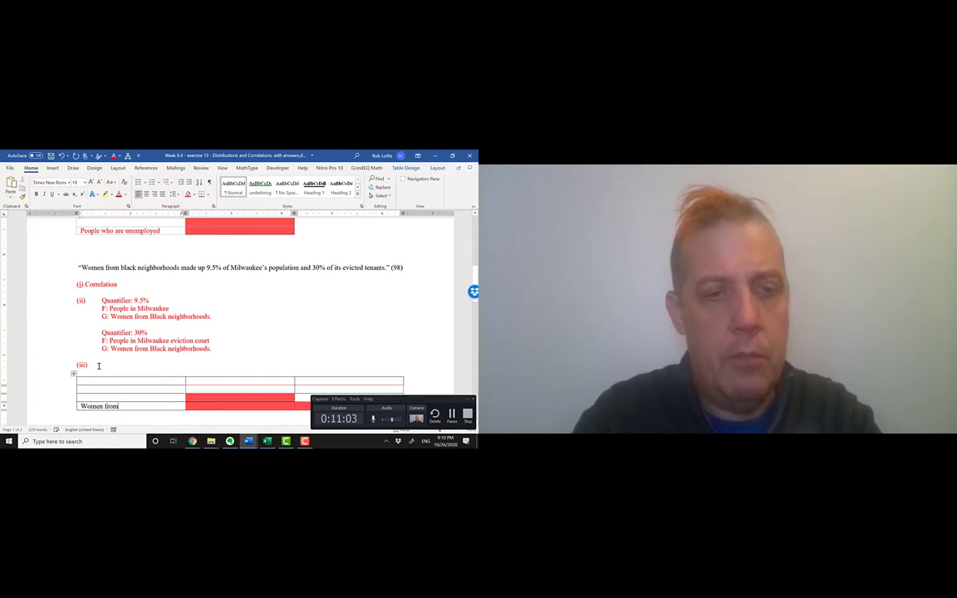
text( black neighb)
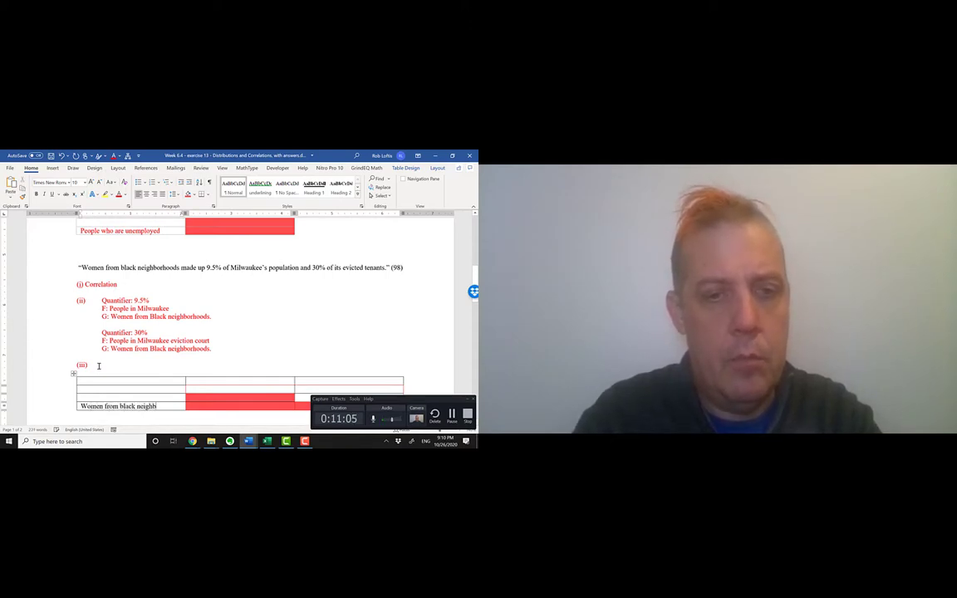
key(BackSpace)
key(BackSpace)
key(BackSpace)
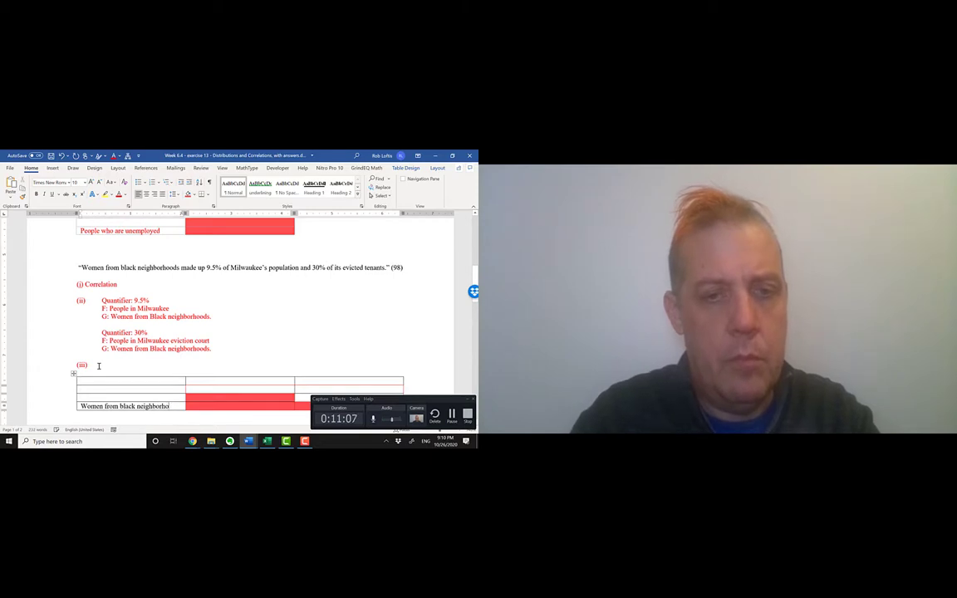
text(ods)
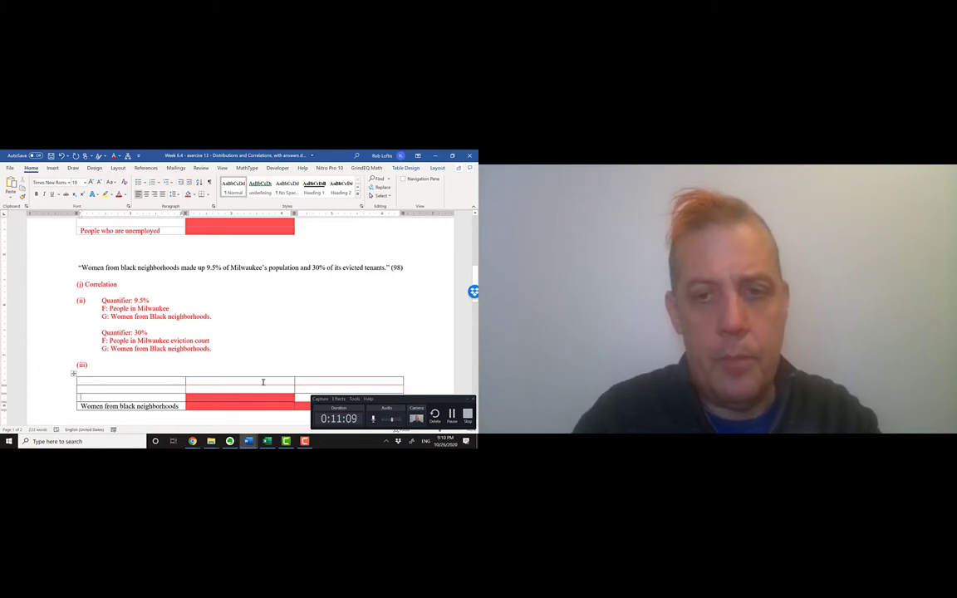
Step: Label the diagram's second and third columns "Women in Milwaukee eviction court" and "Women in Milwaukee" in the row above the shaded cells
scroll(287, 333, down, 3)
click(287, 333)
text(Women in)
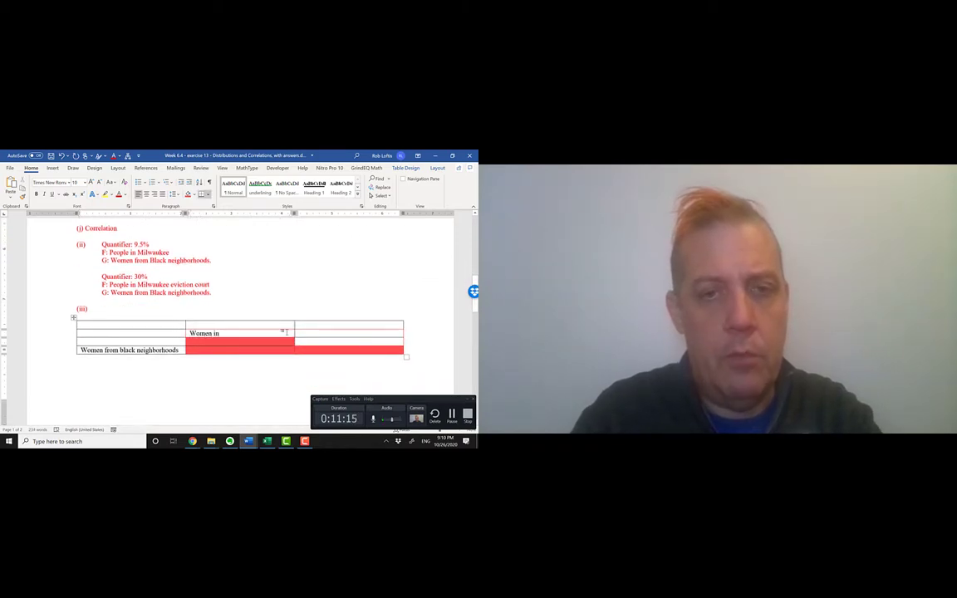
text( milwaukee eviction)
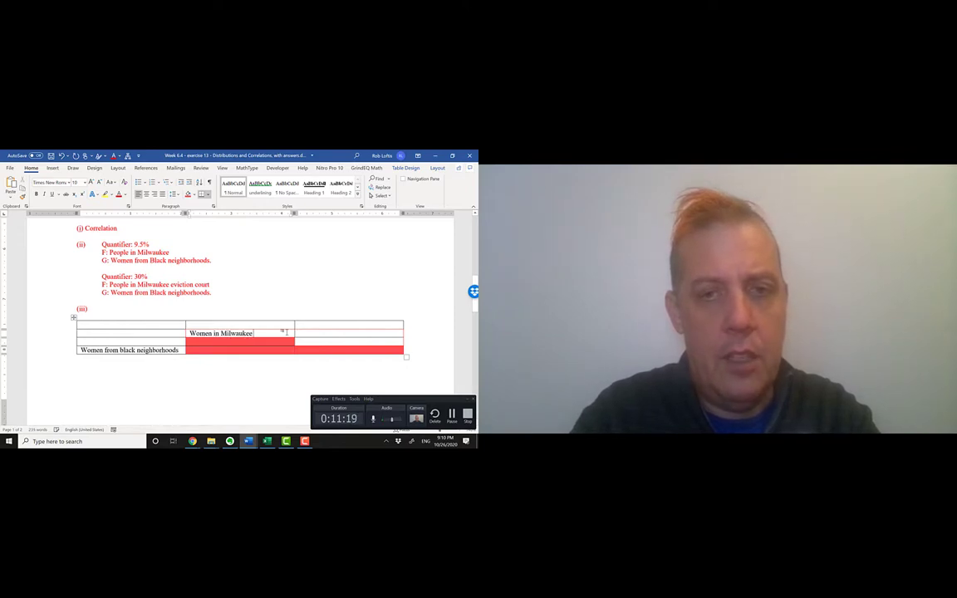
text( court)
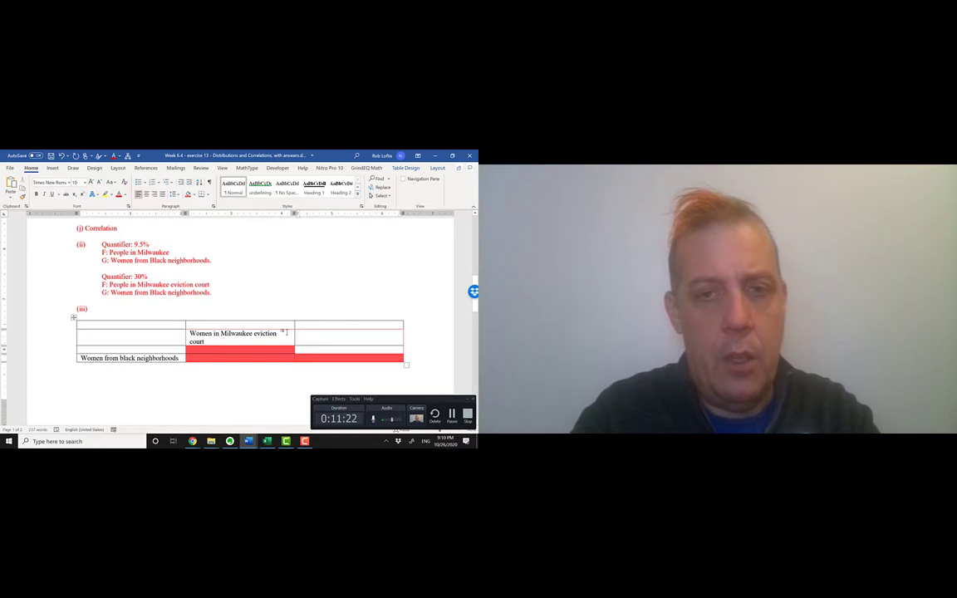
key(Tab)
text(Wo)
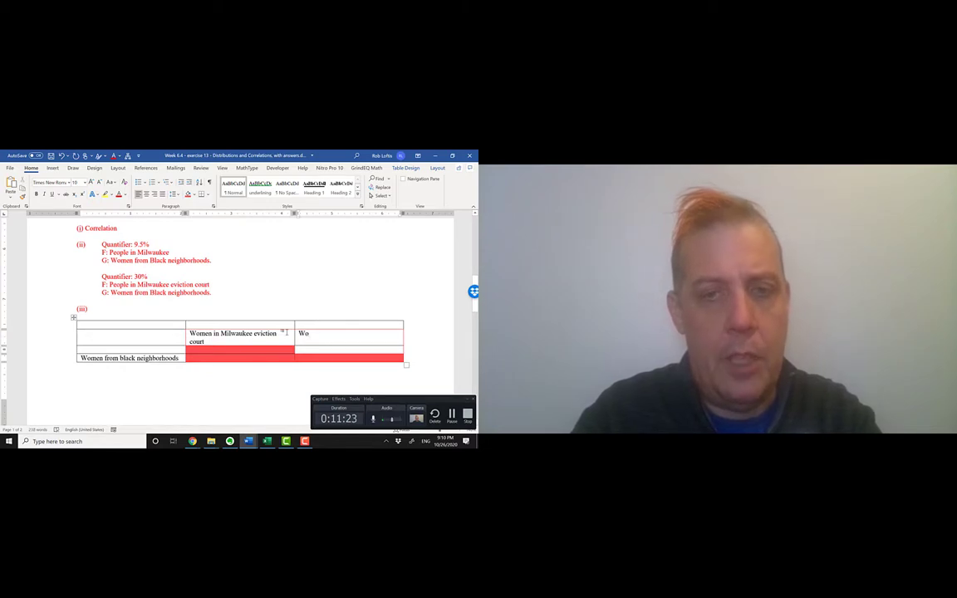
text(men in milwak)
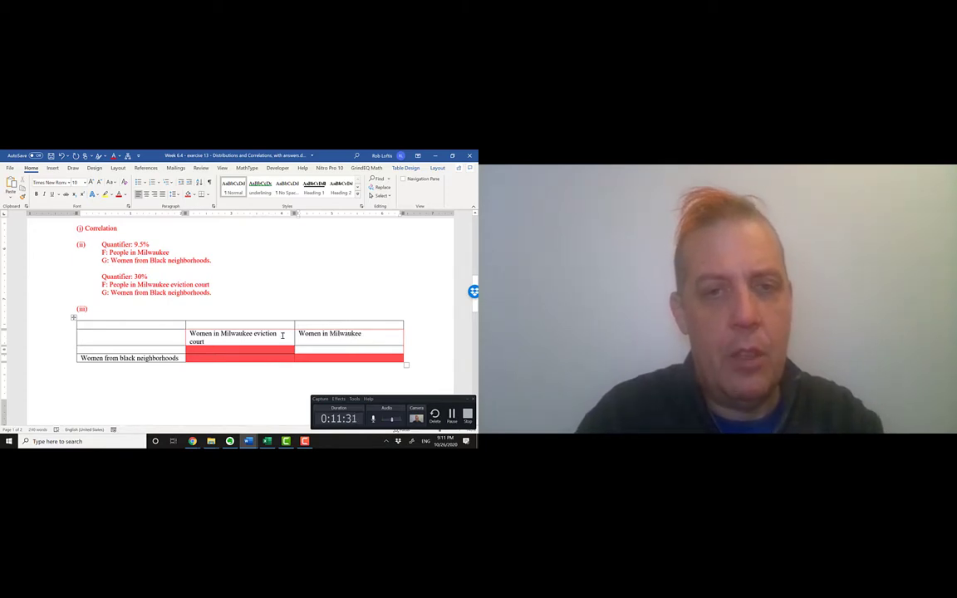
Step: Change the word "Women" to "People" in both column labels of the diagram
double_click(199, 333)
text(People)
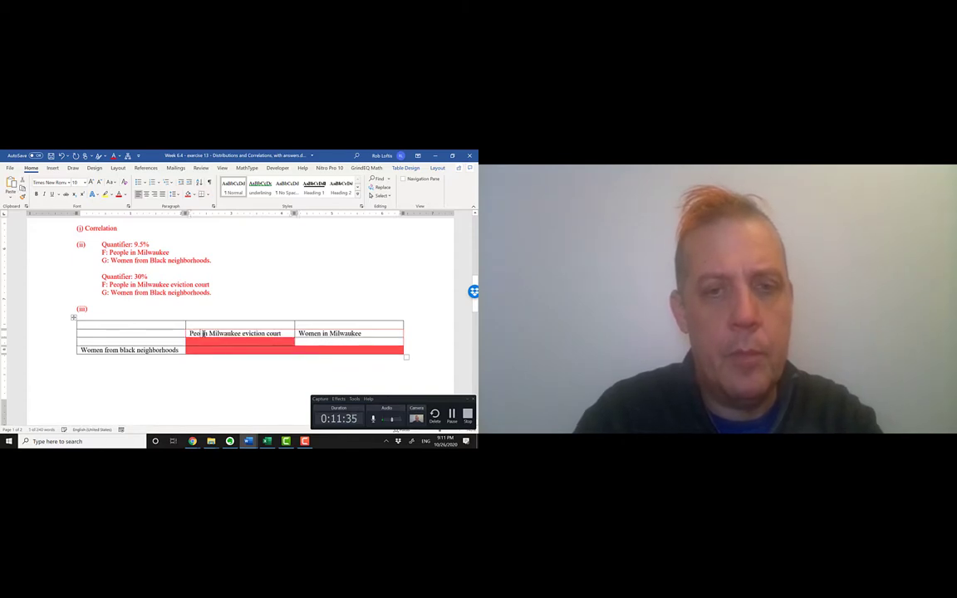
double_click(312, 332)
text(People)
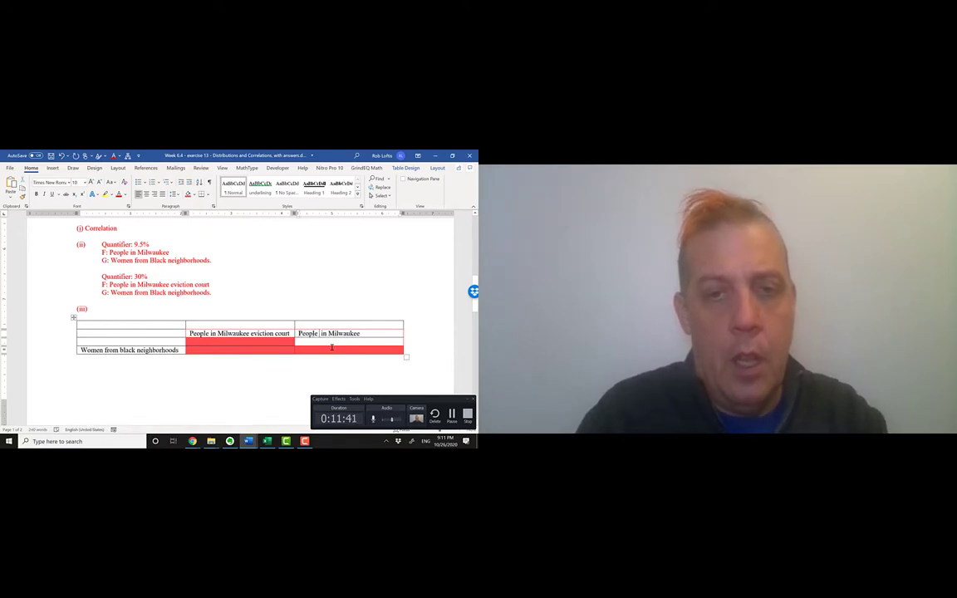
Step: Color the diagram's two column labels and the "Women from black neighborhoods" row label red
double_click(357, 333)
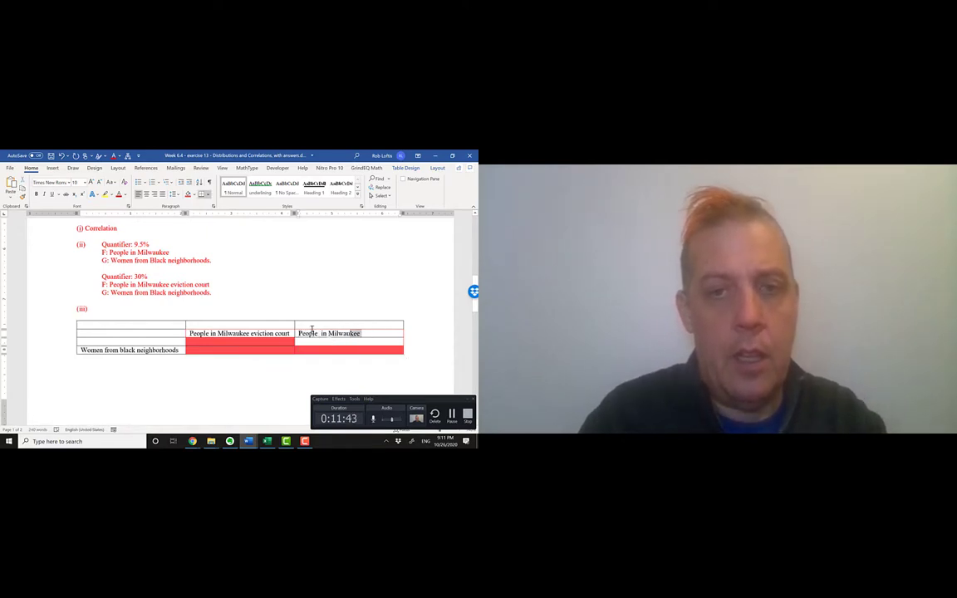
drag(296, 328, 191, 333)
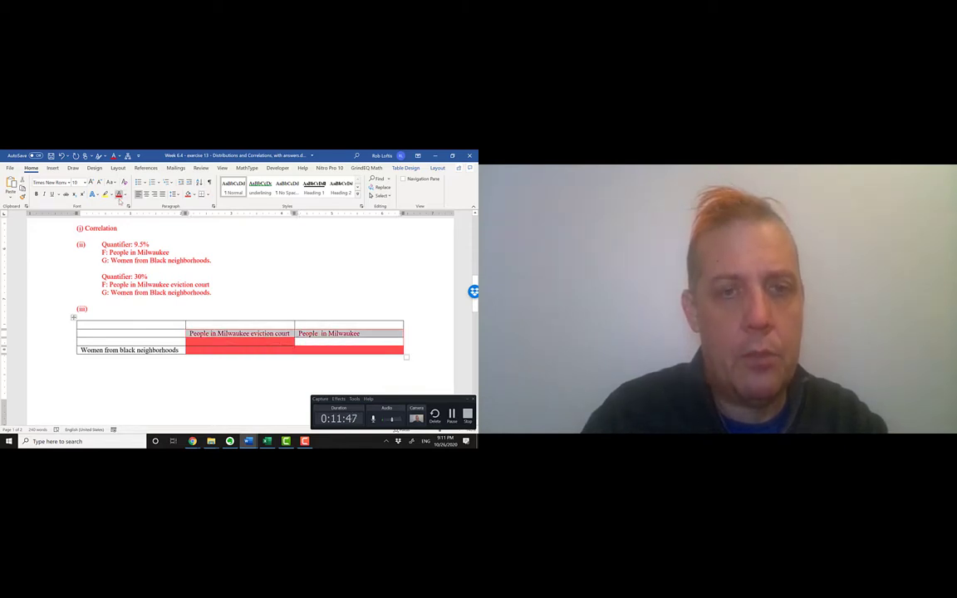
drag(181, 349, 133, 341)
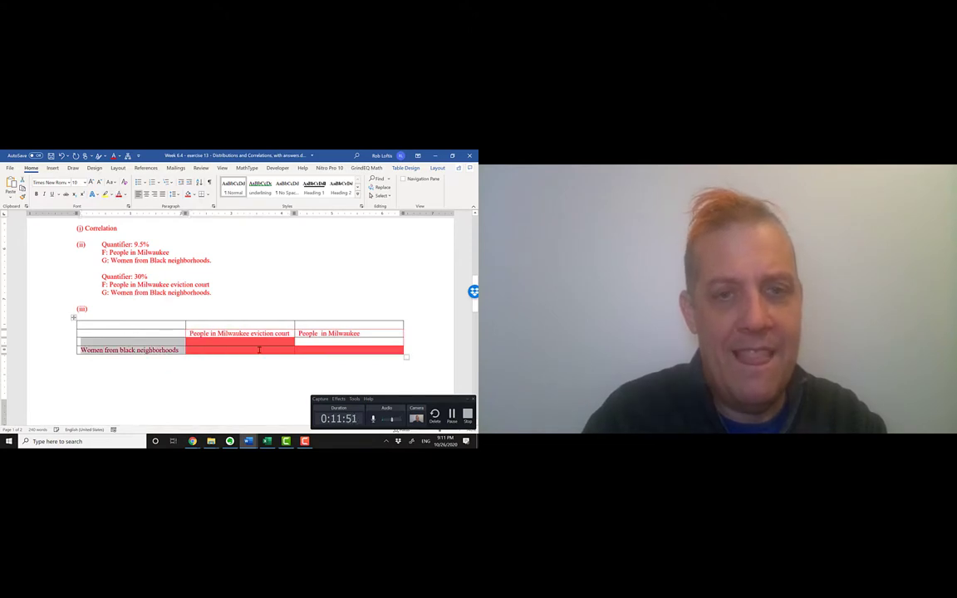
key(F4)
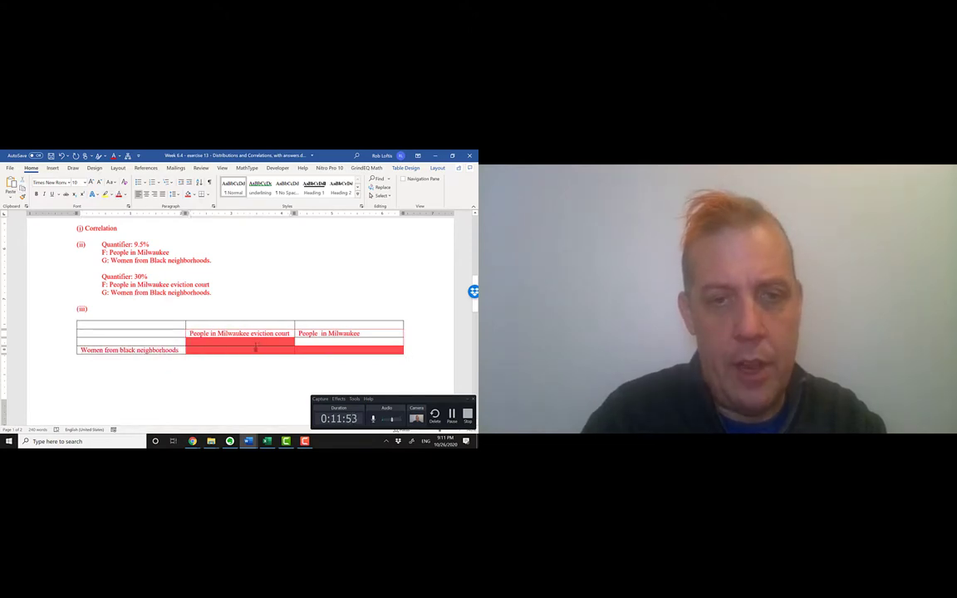
Step: Try No Border and Outside Borders on the shaded cells under "People in Milwaukee eviction court"
drag(256, 343, 257, 350)
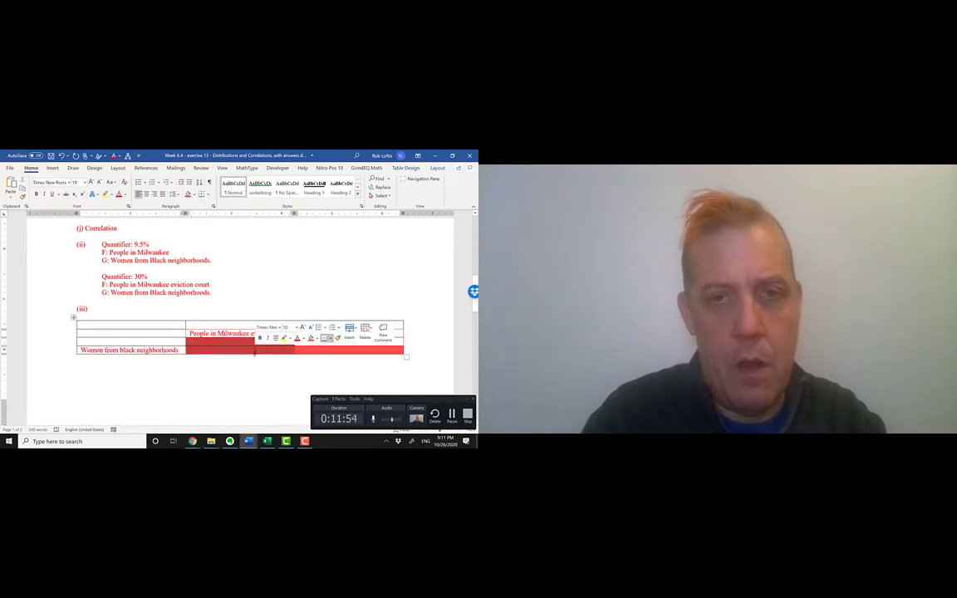
click(405, 168)
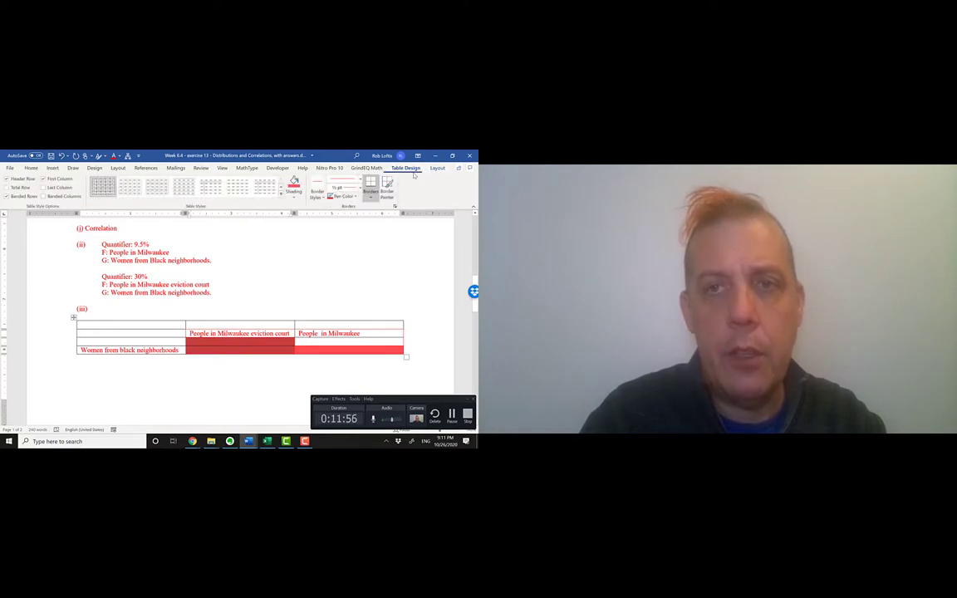
click(371, 196)
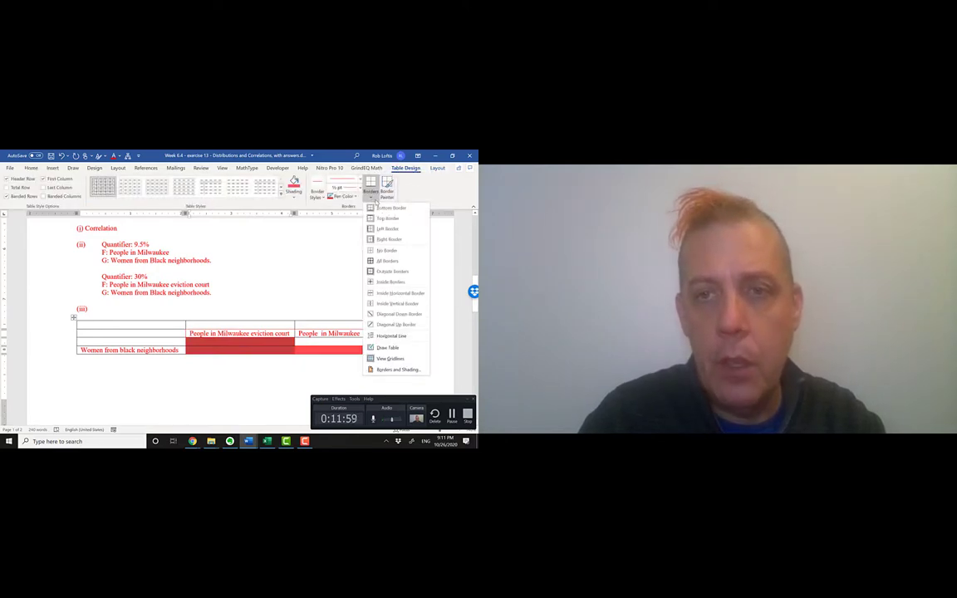
click(386, 250)
click(376, 198)
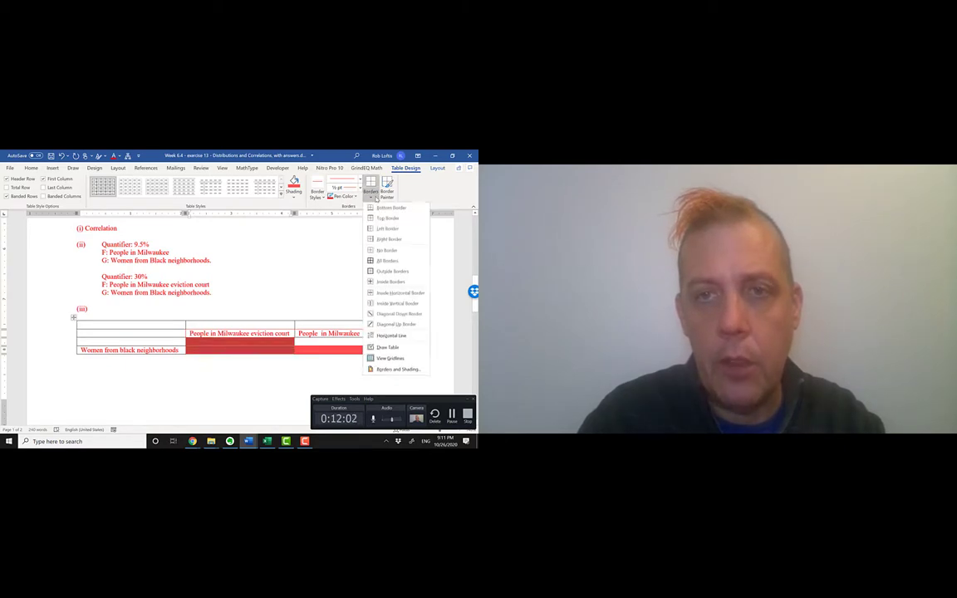
click(380, 271)
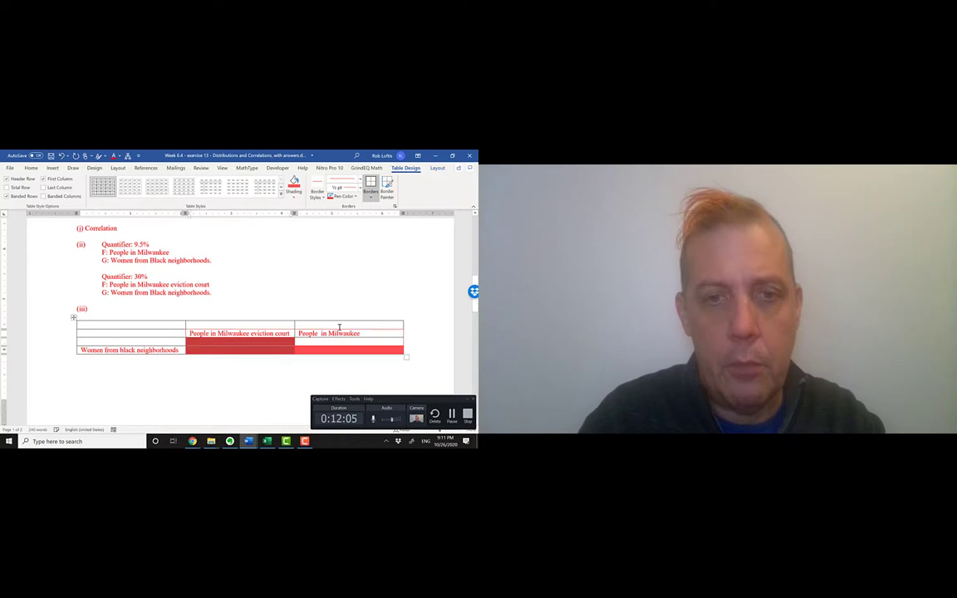
Step: Try the All Borders setting on the diagram's two column-label cells
click(304, 369)
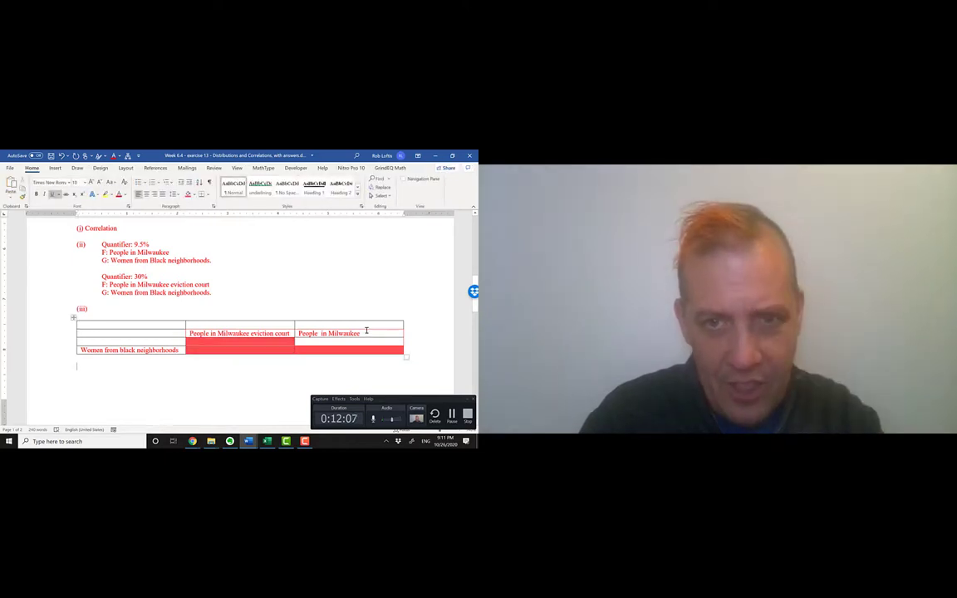
drag(365, 330, 207, 333)
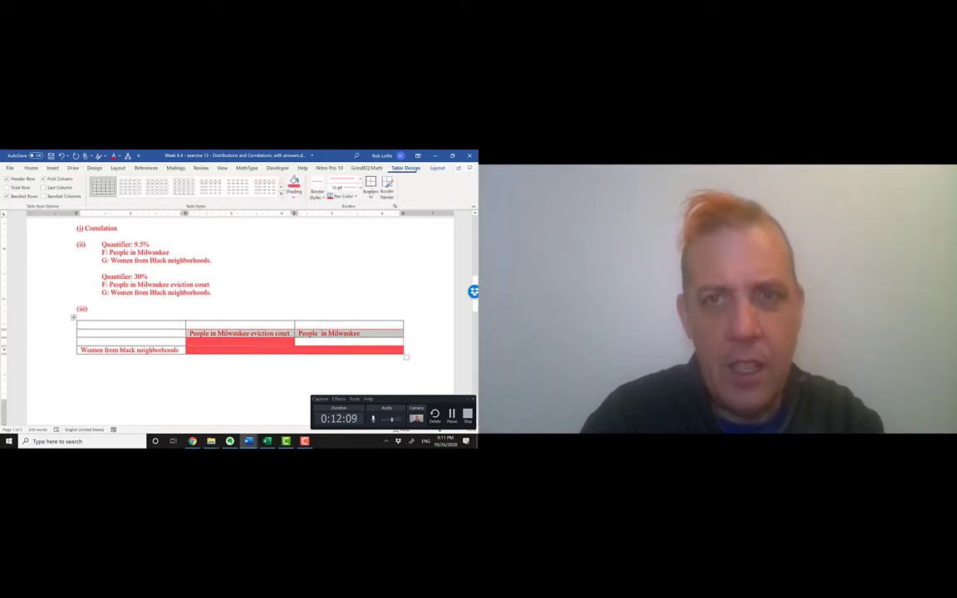
click(372, 196)
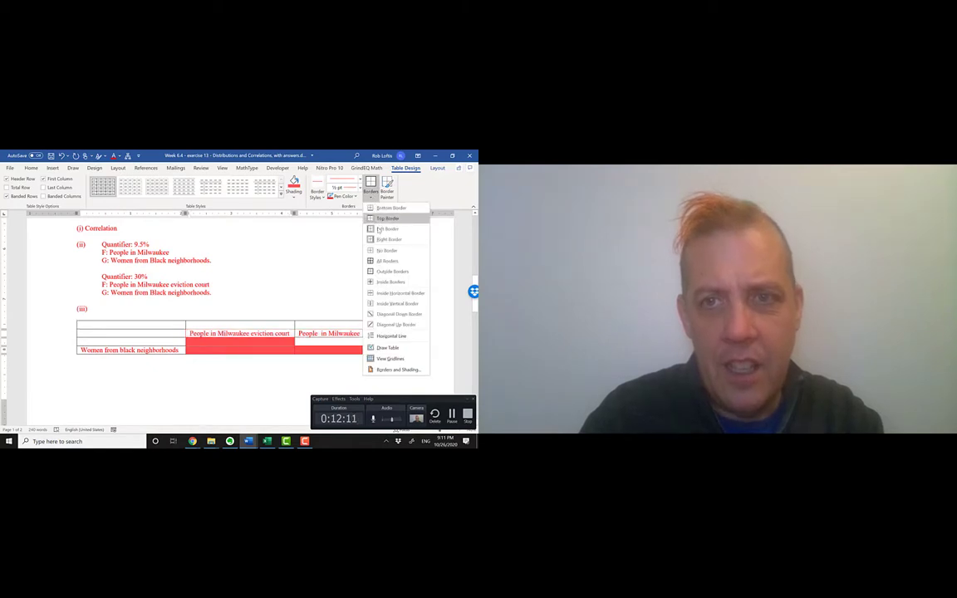
click(387, 261)
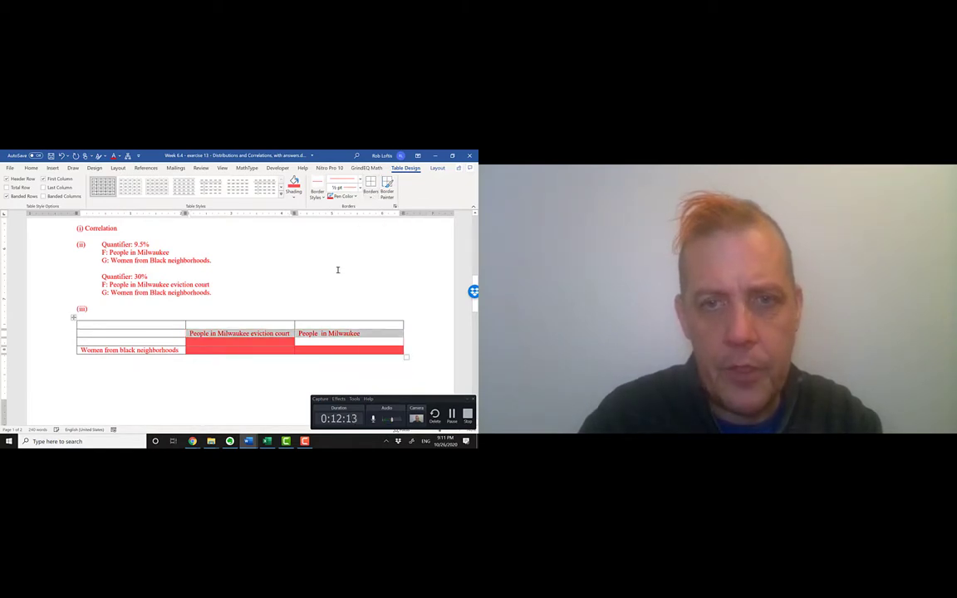
click(126, 304)
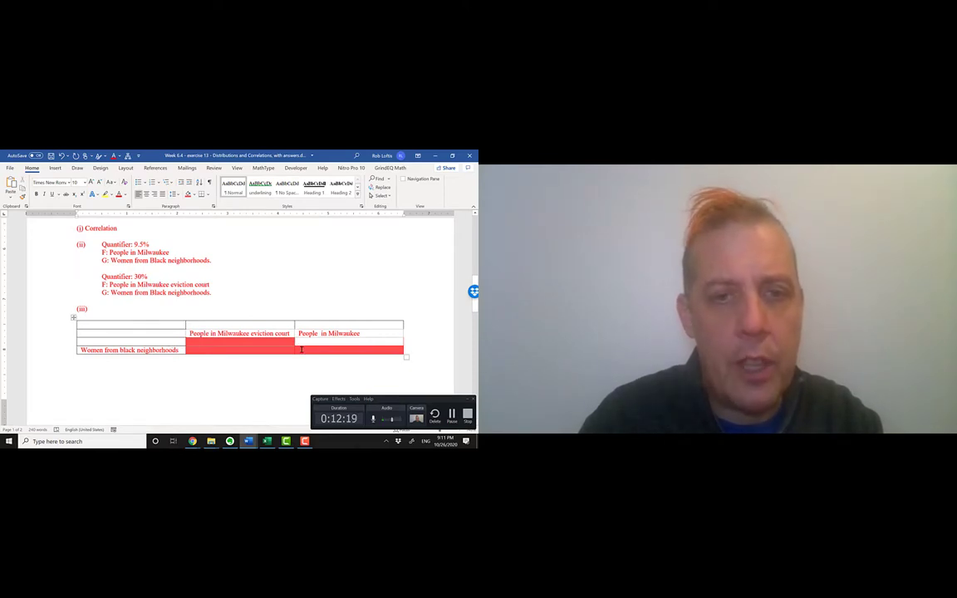
Step: Remove all borders from the entire correlation diagram table under (iii)
drag(302, 350, 163, 322)
click(415, 168)
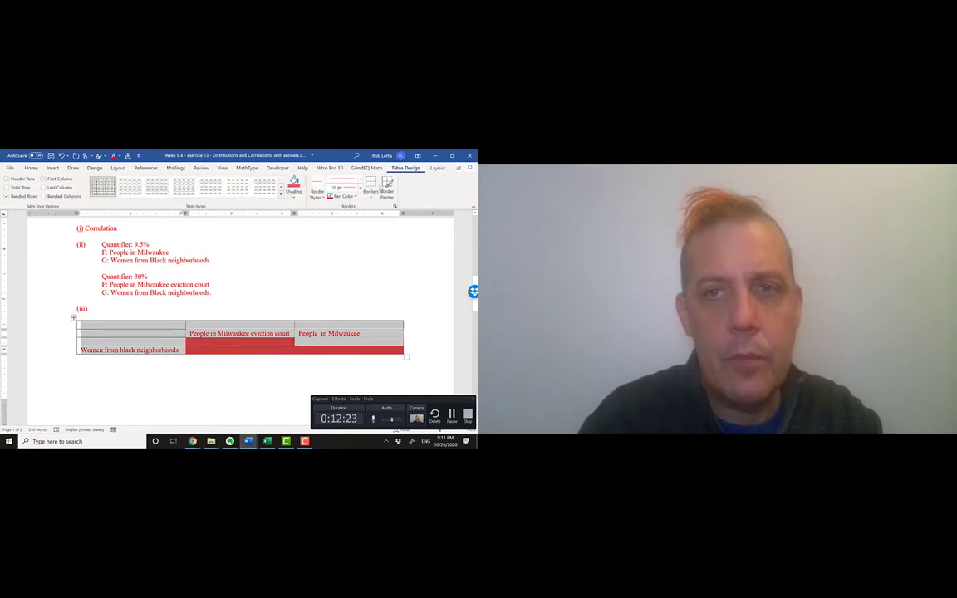
click(370, 196)
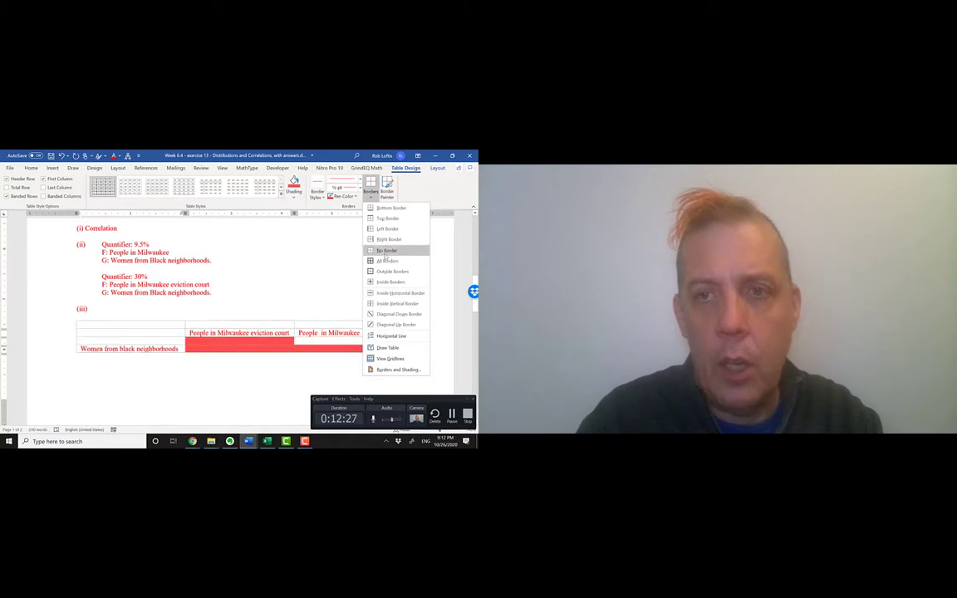
click(385, 252)
click(154, 355)
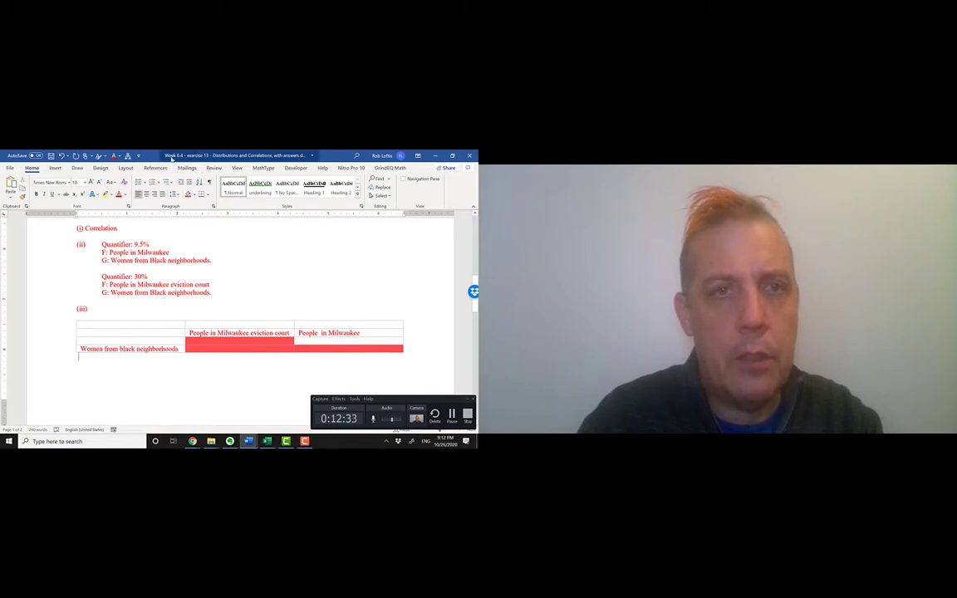
Step: Hide the table gridlines around the correlation diagram
click(55, 168)
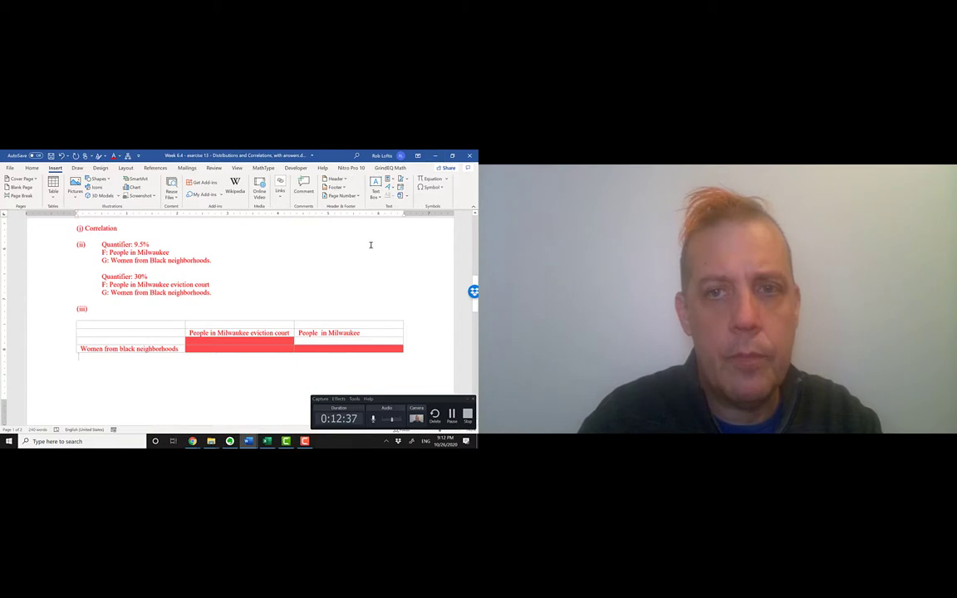
click(356, 332)
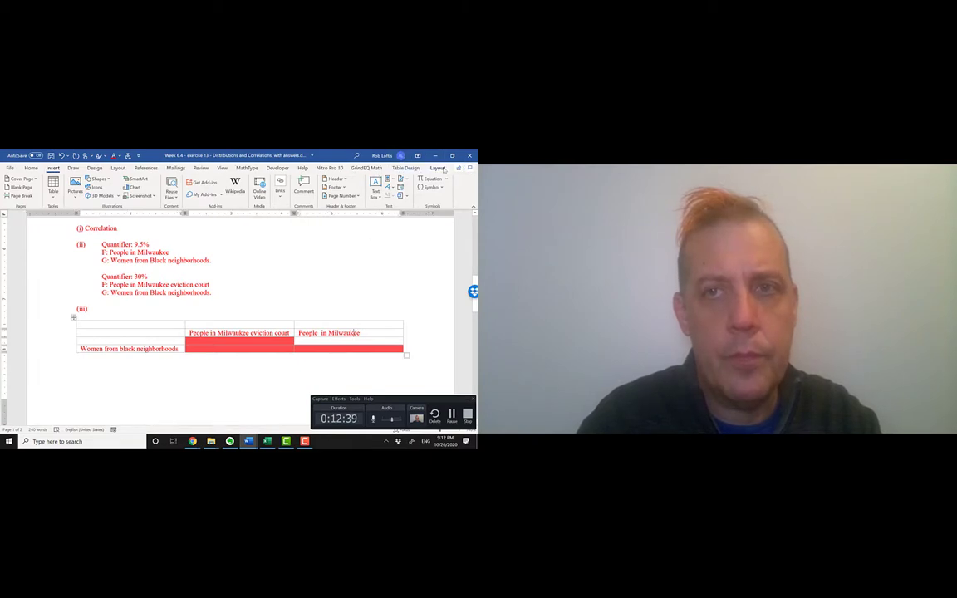
click(439, 168)
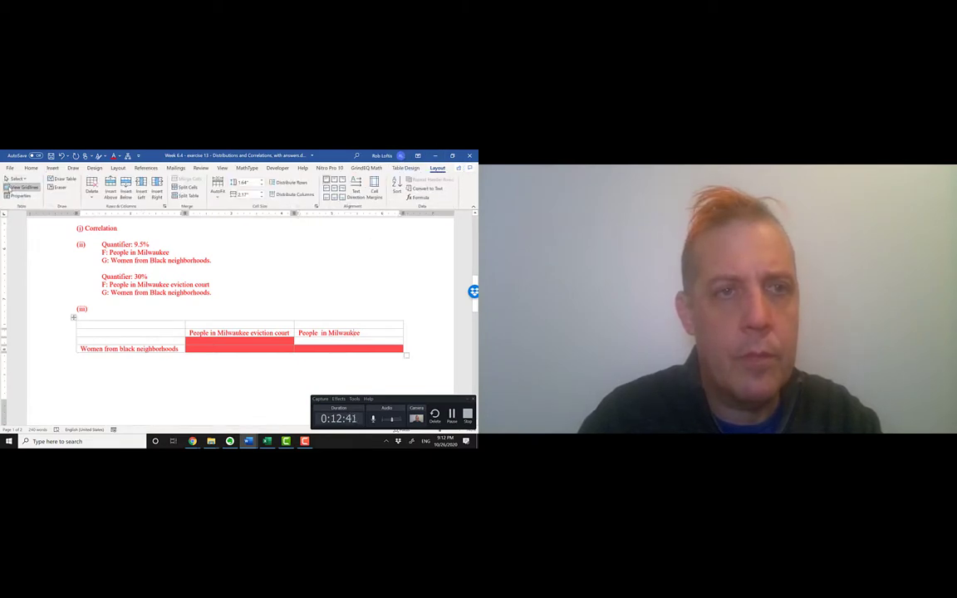
click(20, 187)
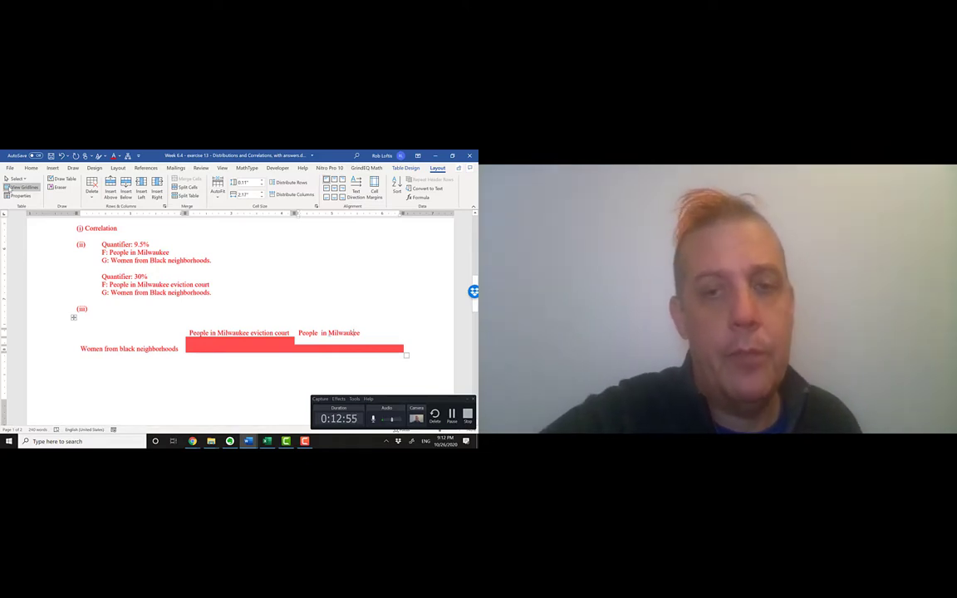
Step: Copy the unemployment statistic's distribution answer, from (i) through its diagram, to below the "3 in 4 people in Milwaukee eviction court" statement
scroll(241, 316, down, 10)
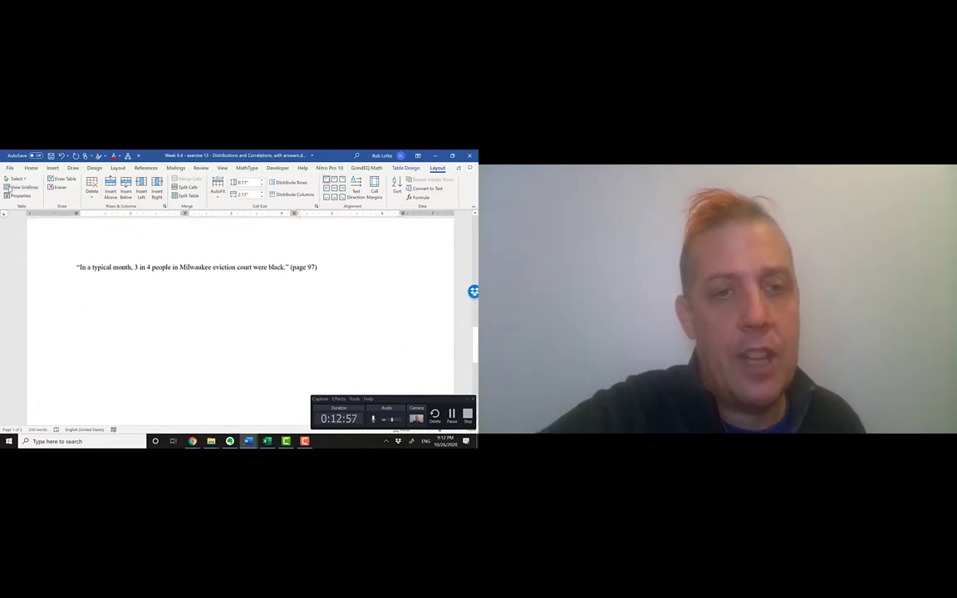
click(76, 297)
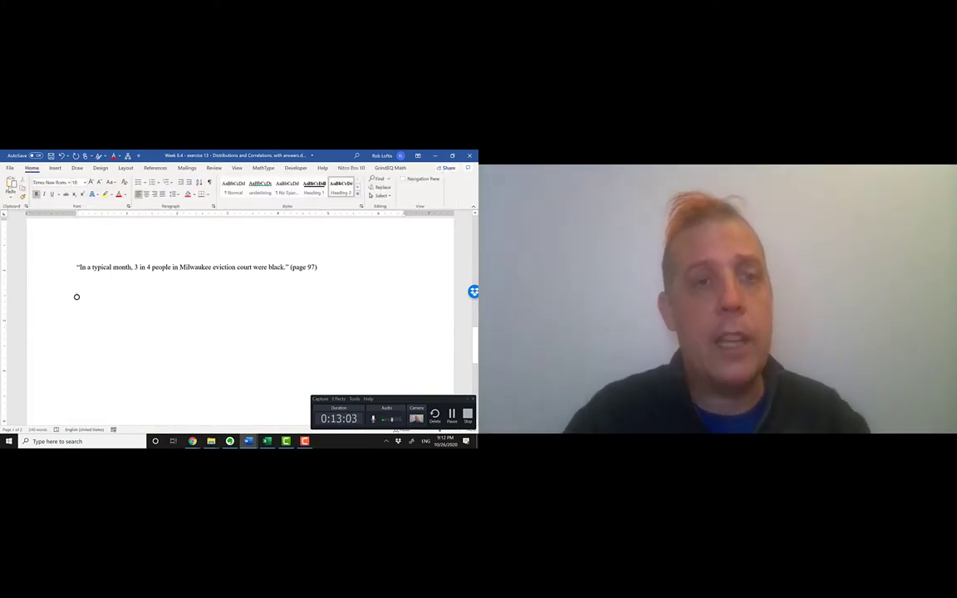
click(76, 259)
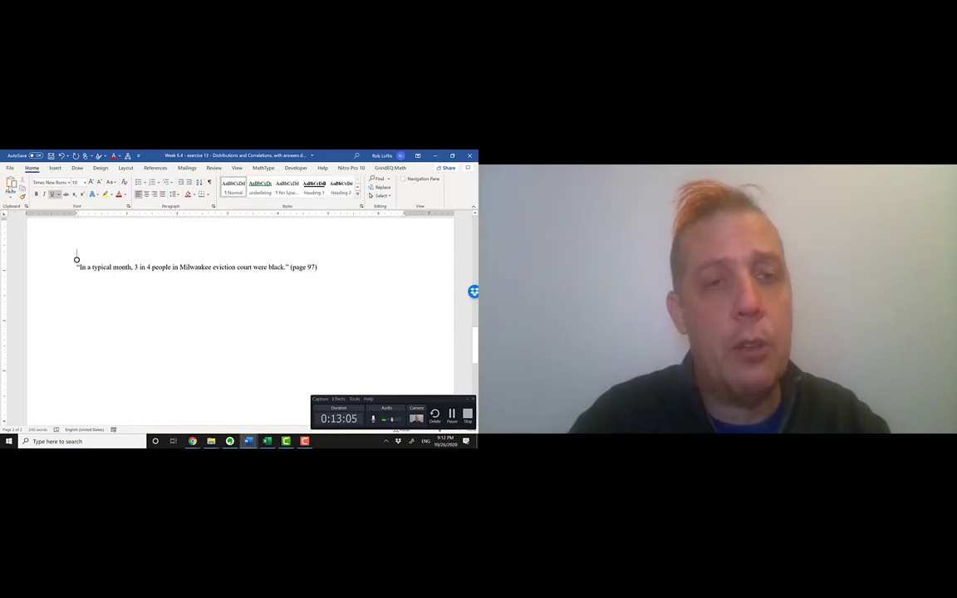
scroll(76, 250, up, 10)
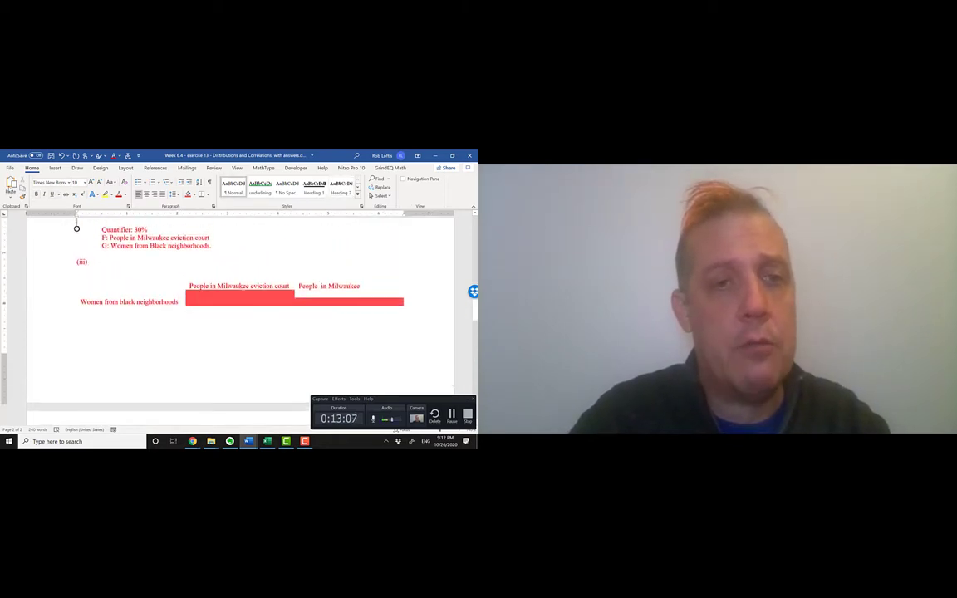
scroll(76, 228, up, 5)
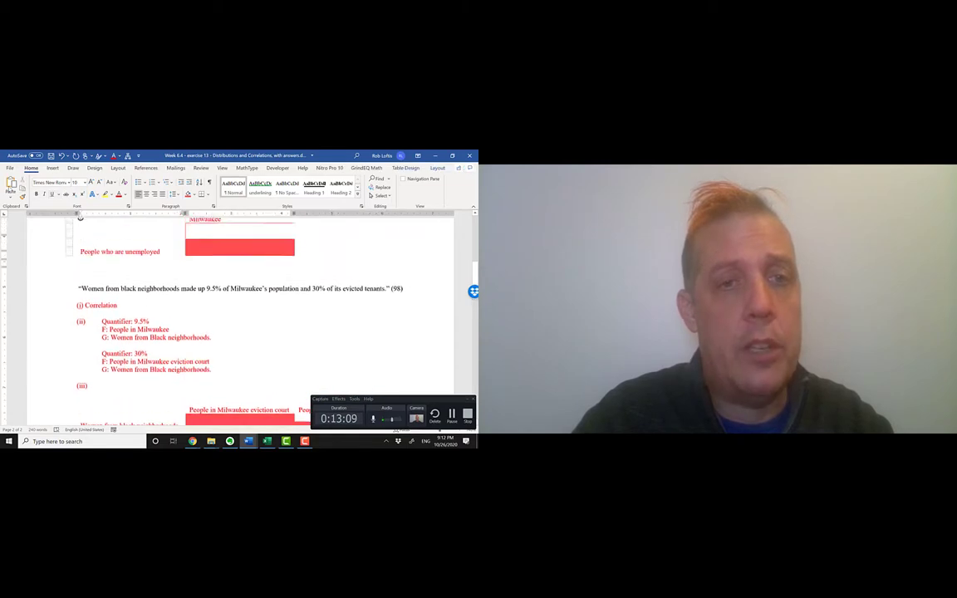
scroll(78, 219, up, 3)
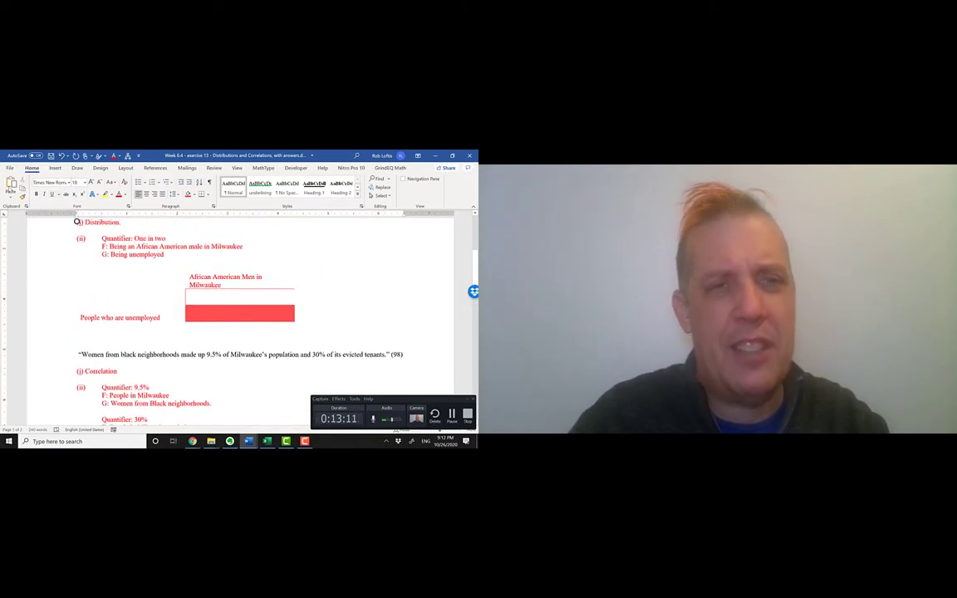
scroll(76, 221, up, 1)
drag(76, 229, 80, 347)
click(79, 347)
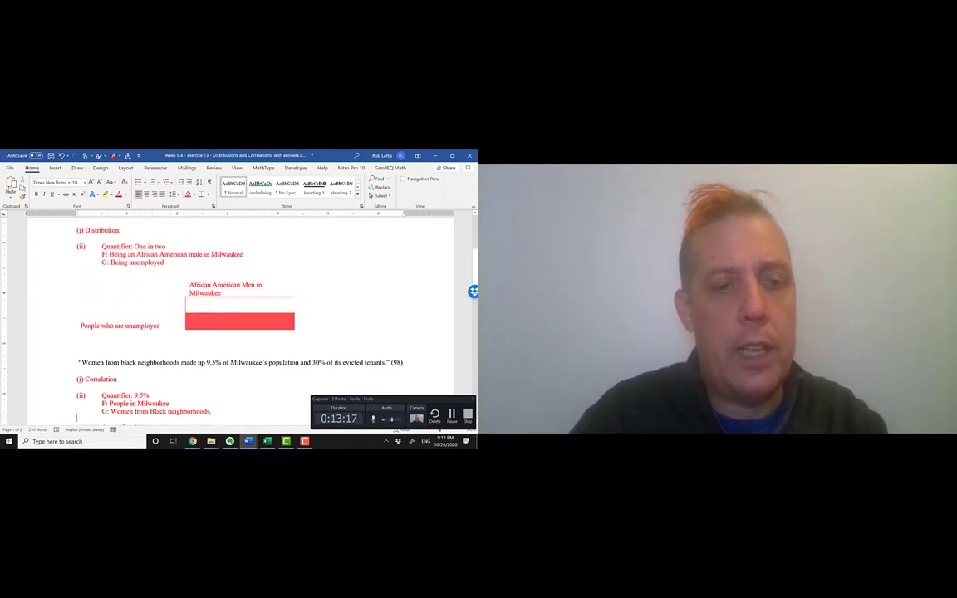
key(Down)
key(Down)
key(Down)
key(Down)
key(Down)
key(Down)
key(Down)
key(Down)
key(Down)
key(Down)
key(Down)
key(Down)
key(Down)
key(Down)
key(Down)
key(Down)
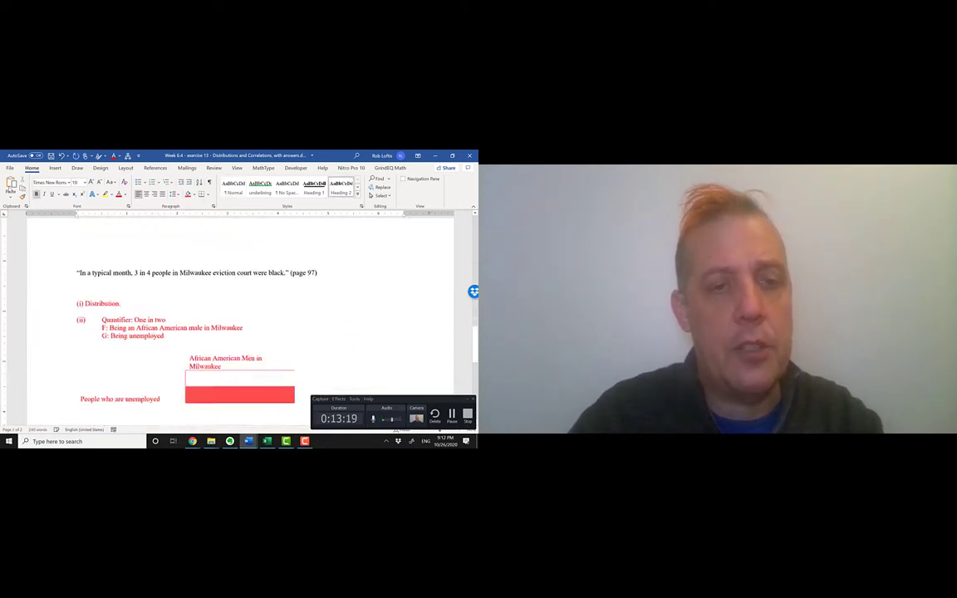
Step: Change the quantifier in the copied answer to "three in four"
click(146, 304)
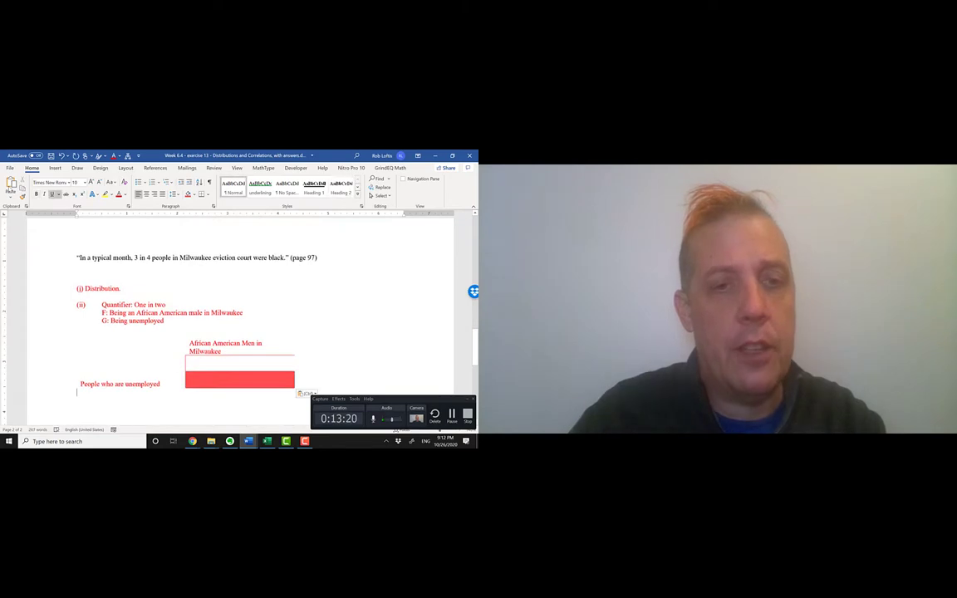
double_click(138, 304)
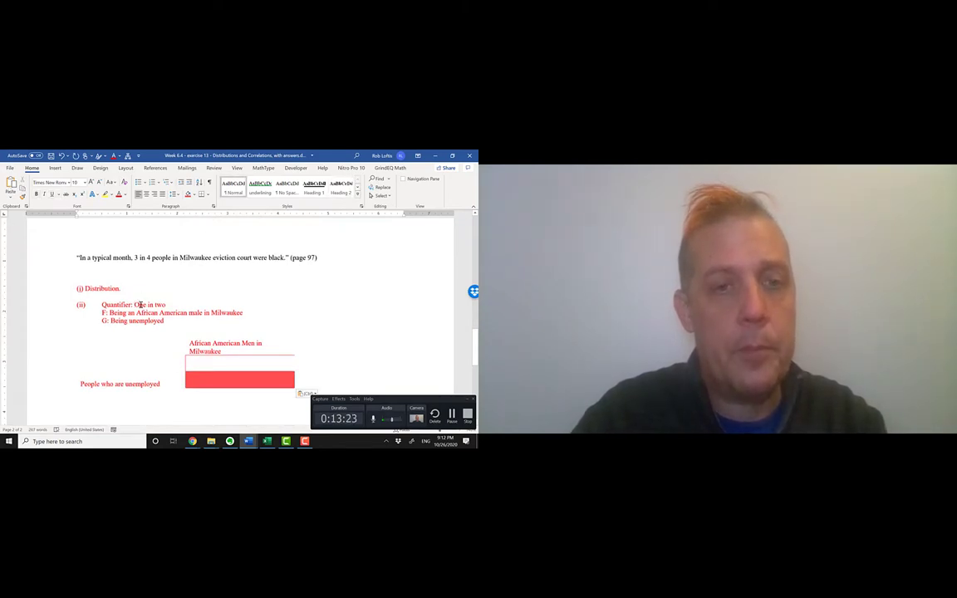
text(three in)
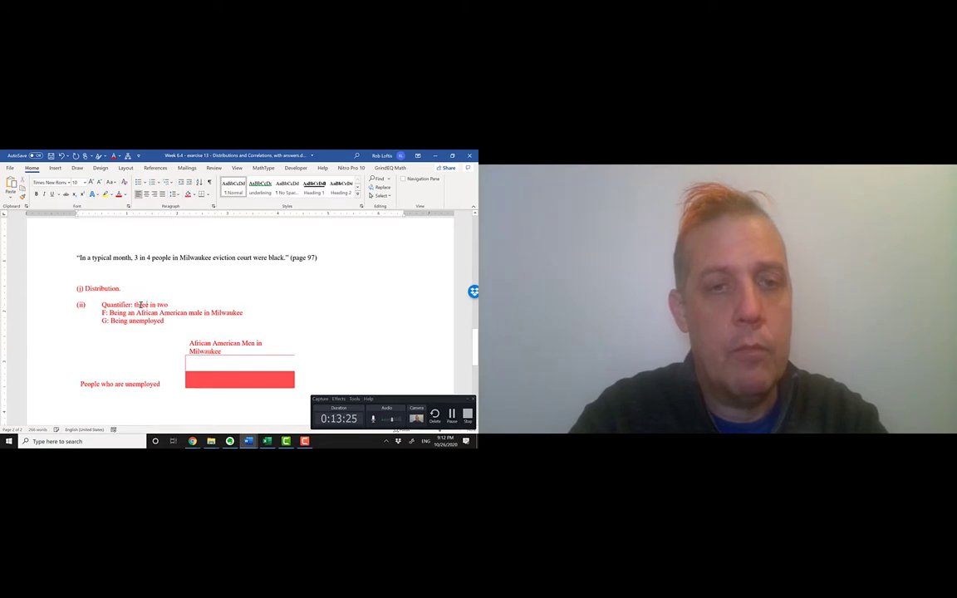
text( four)
key(ctrl+shift+Right)
key(ctrl+shift+Right)
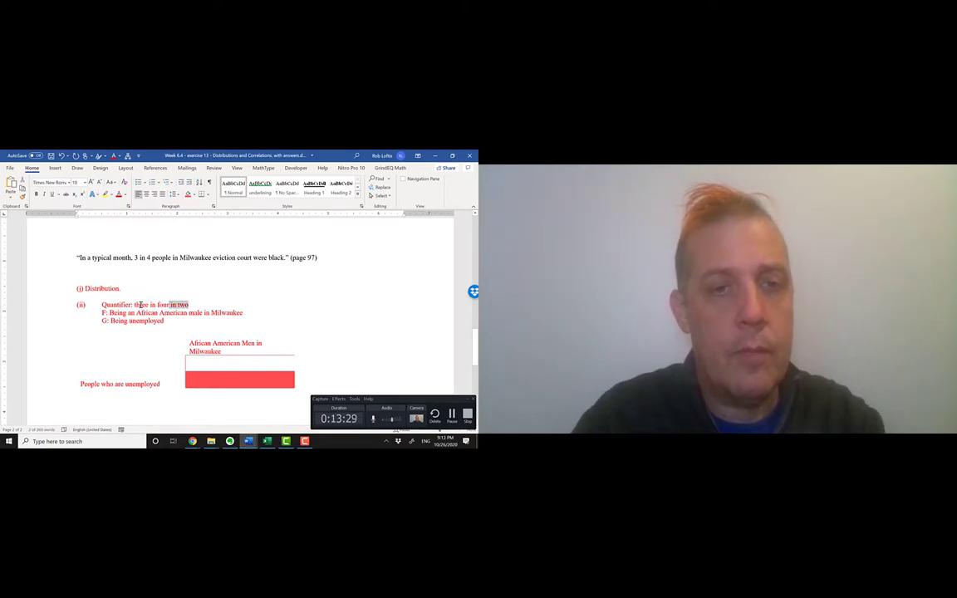
key(Delete)
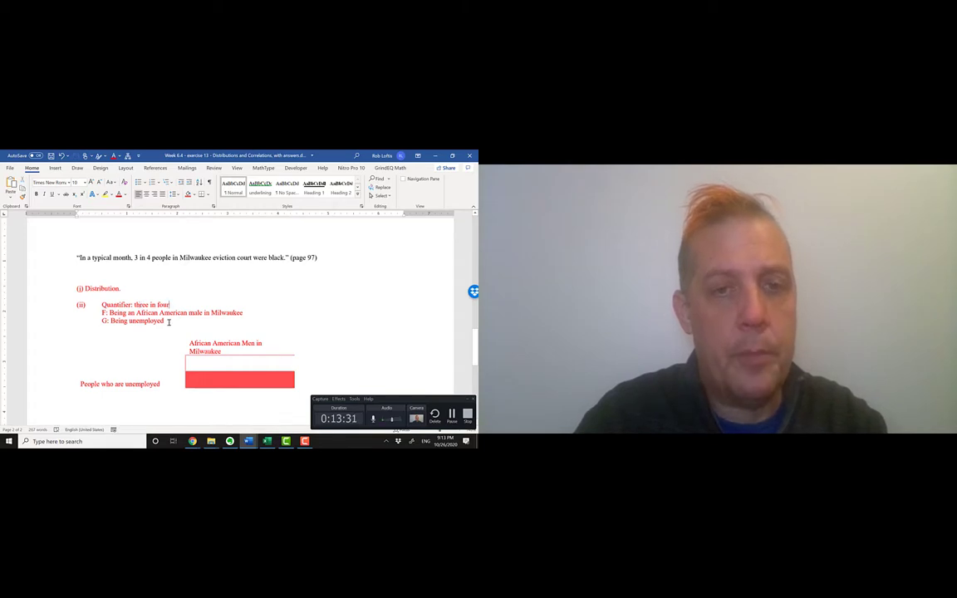
Step: Replace the F category in the copied eviction court answer with "People in Milwaukee eviction curt"
drag(164, 321, 104, 313)
click(243, 312)
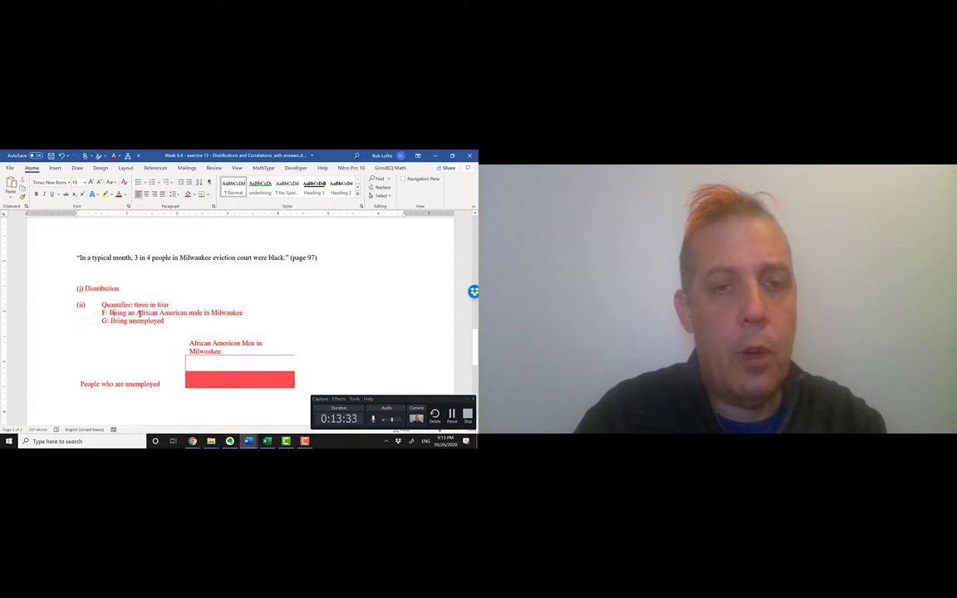
drag(205, 312, 117, 314)
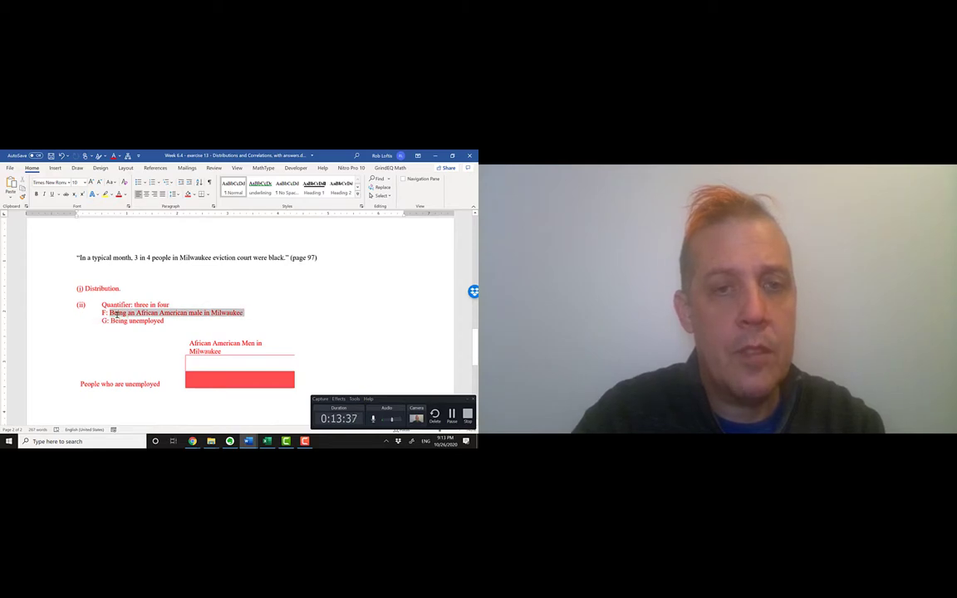
text(People in )
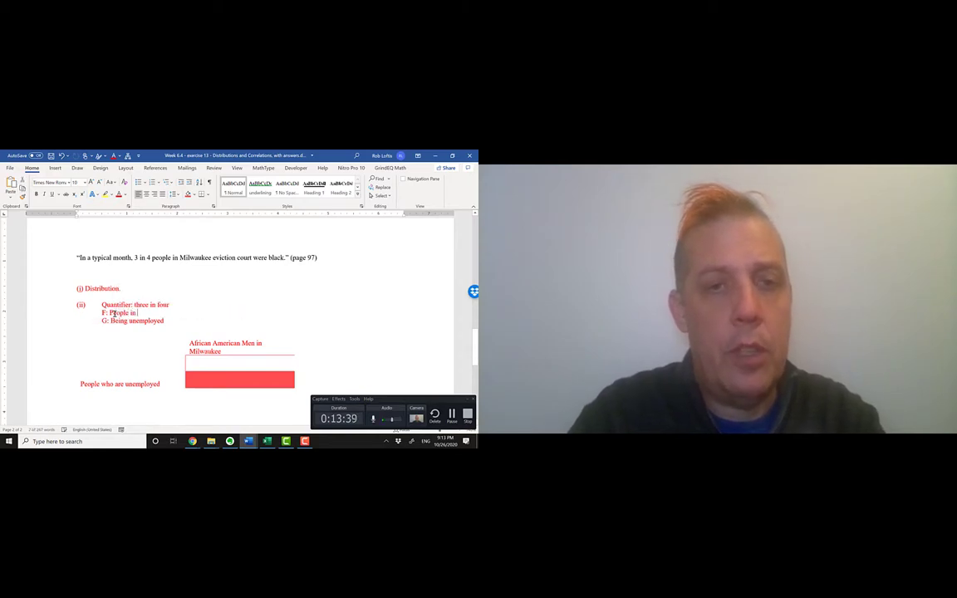
text(Mil)
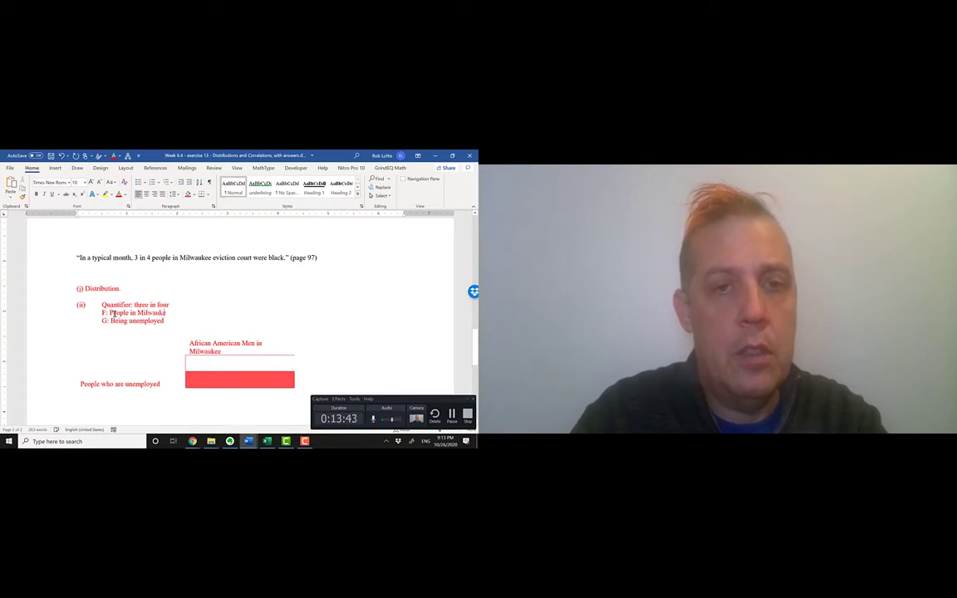
text(waukee eviction curt)
Step: Replace the G category in the copied answer with "Black people"
key(Down)
key(shift+Left)
key(shift+Left)
key(shift+Left)
key(shift+Left)
key(shift+Left)
key(shift+Left)
key(shift+Left)
key(shift+Left)
key(shift+Left)
key(shift+Left)
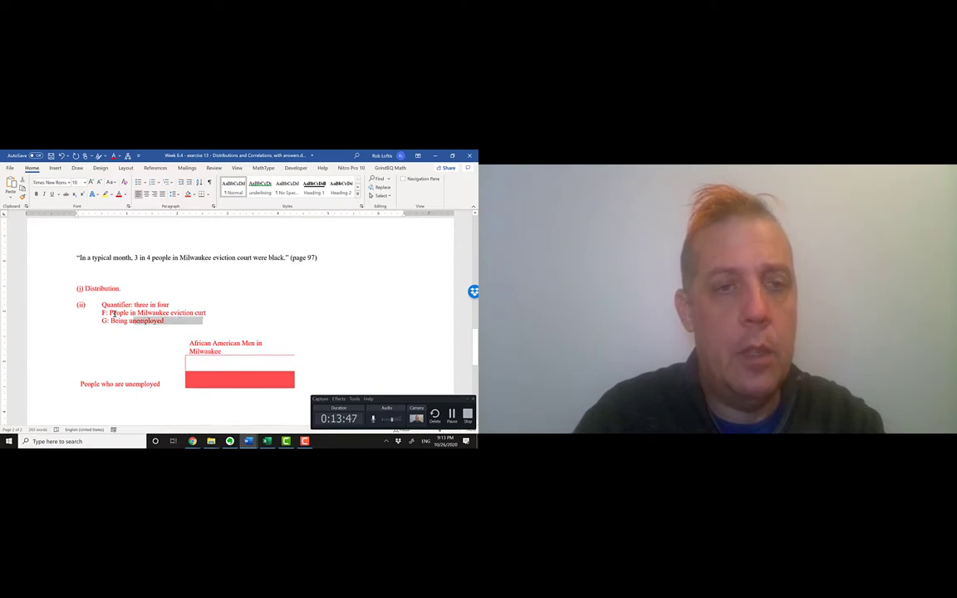
key(shift+Left)
key(shift+Left)
key(shift+Left)
key(shift+Left)
key(shift+Left)
key(shift+Left)
text(Black people)
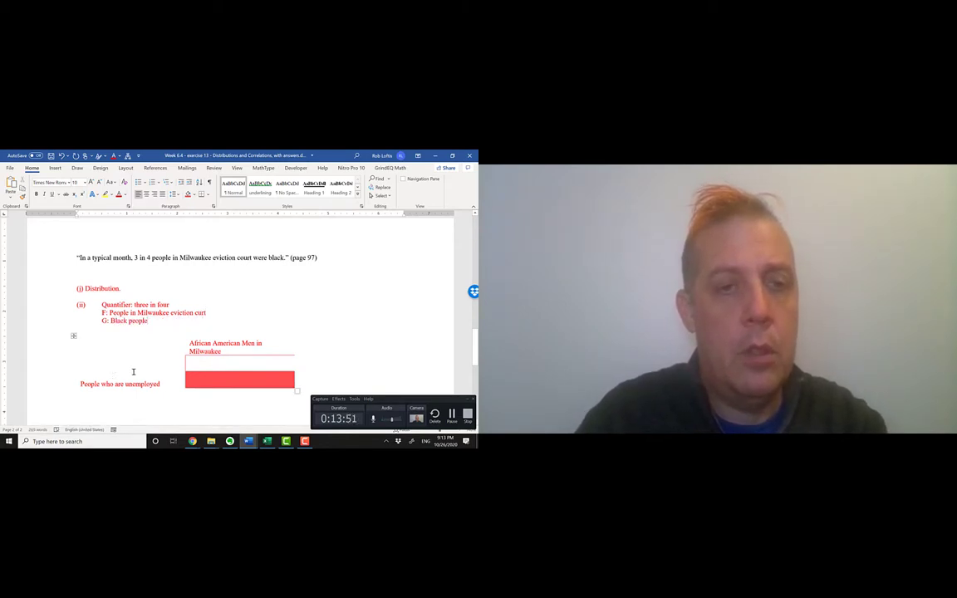
drag(152, 325, 111, 323)
click(122, 327)
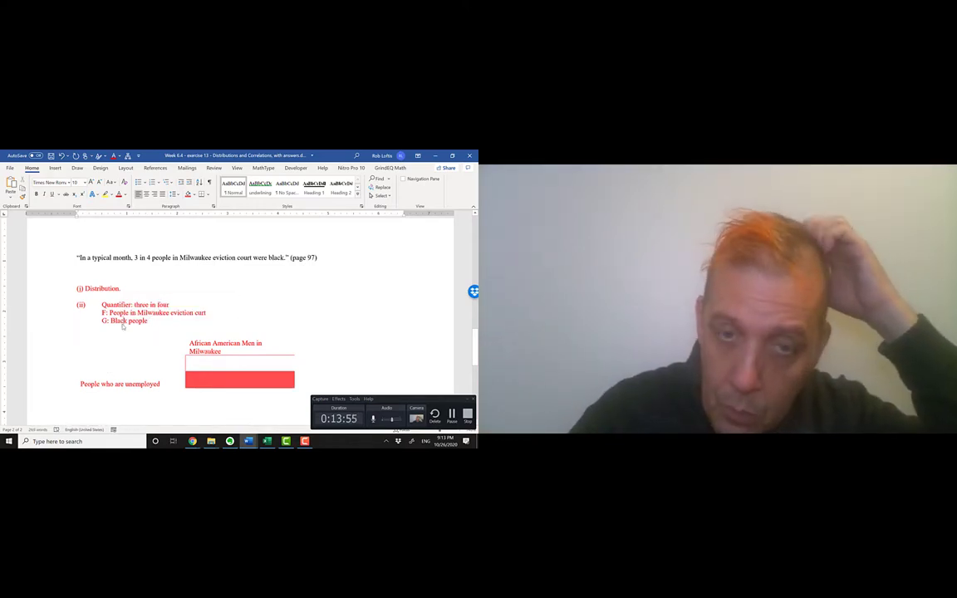
Step: Remove the extra blank line from the diagram's unshaded cell and replace the row label with "Black people" copied from G
click(204, 359)
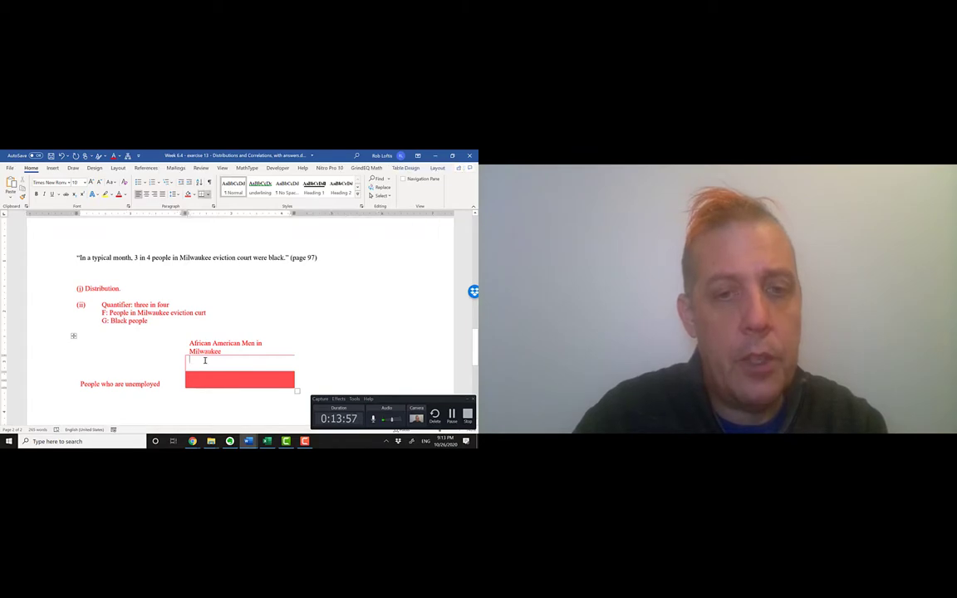
key(Delete)
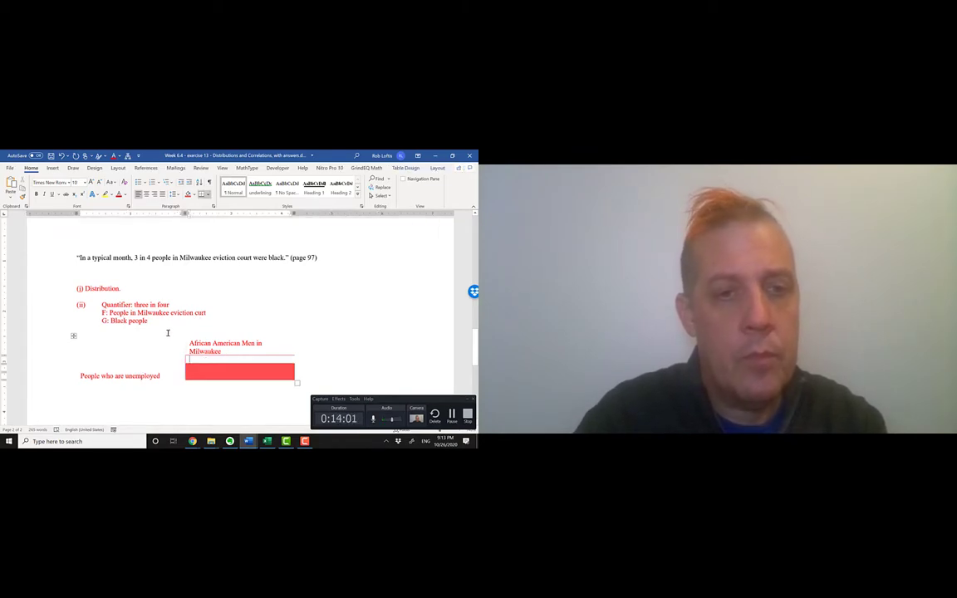
drag(110, 320, 149, 320)
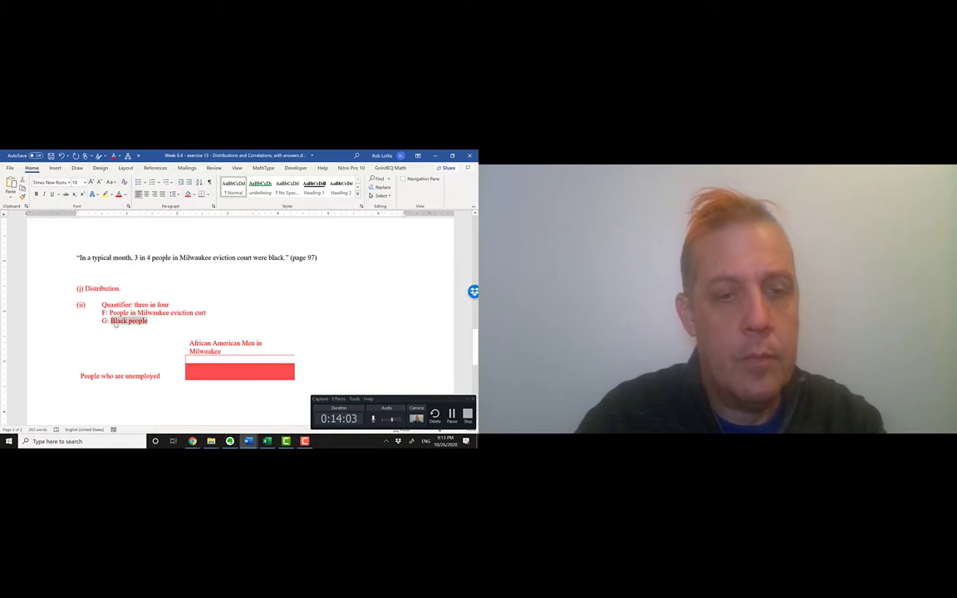
key(ctrl+c)
drag(161, 377, 78, 375)
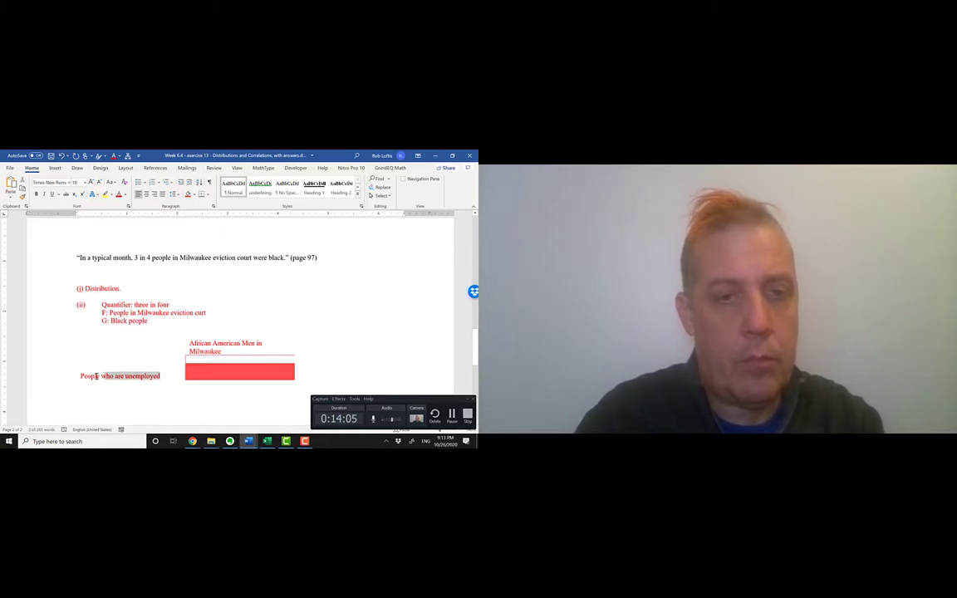
key(ctrl+v)
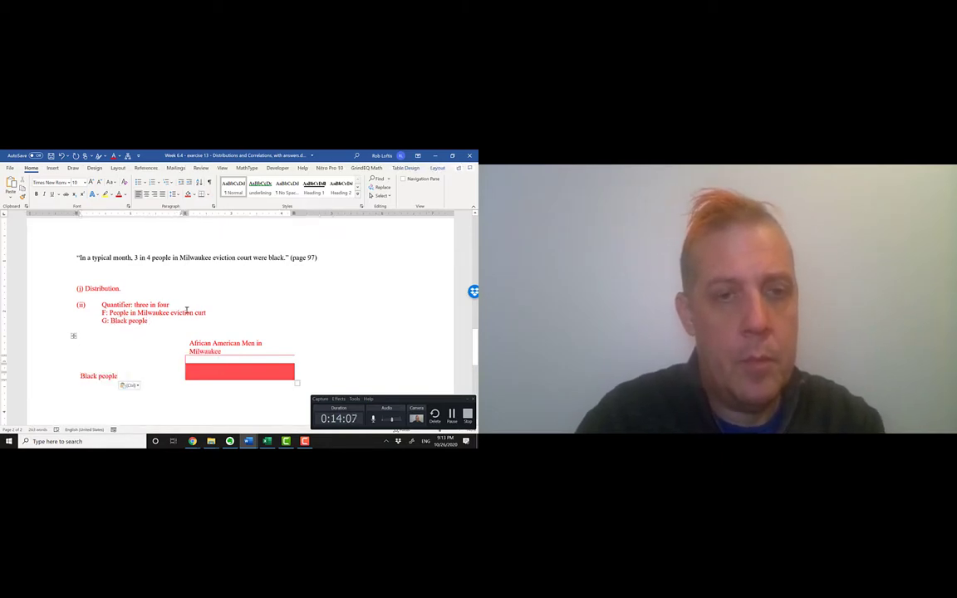
Step: Replace the diagram's column heading with the F category text "People in Milwaukee eviction curt"
drag(207, 313, 110, 313)
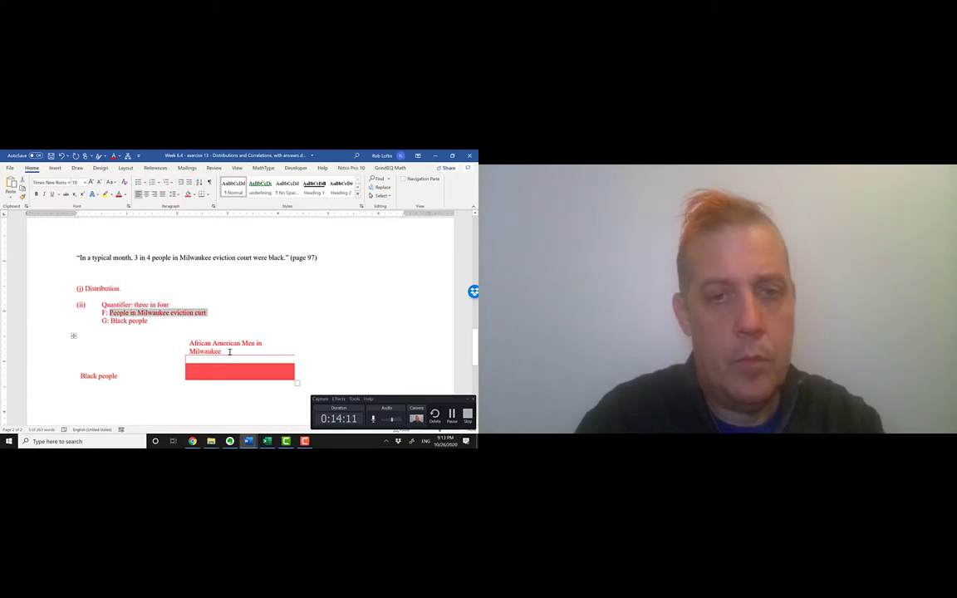
drag(262, 343, 190, 345)
key(ctrl+v)
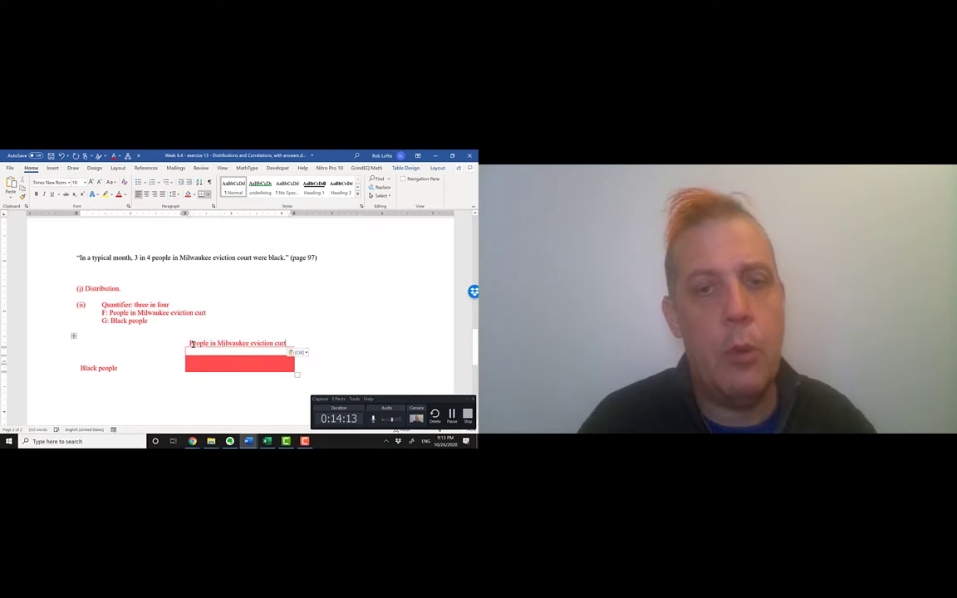